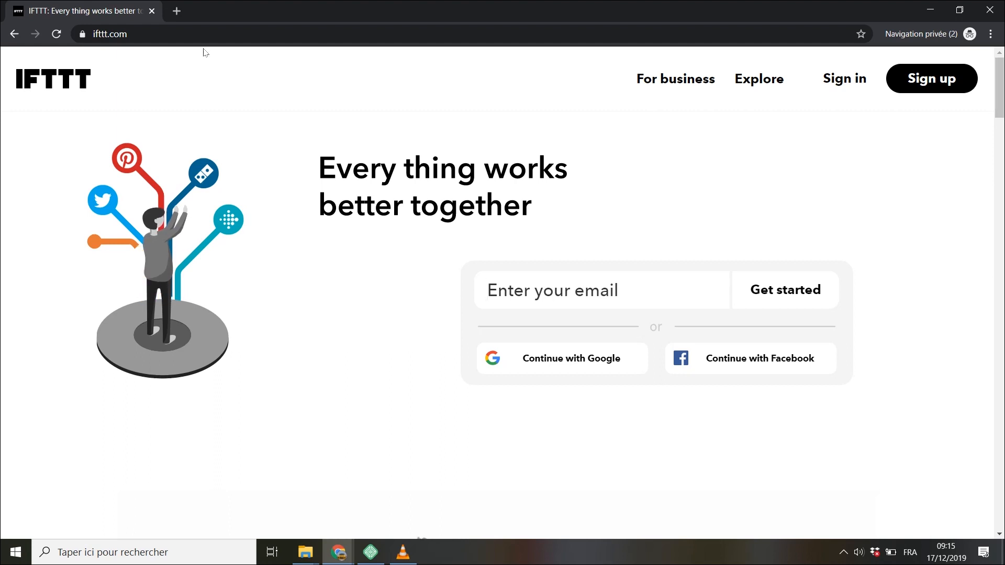
Step: Submit an e-mail address in the home page form to get started with a new account
click(102, 37)
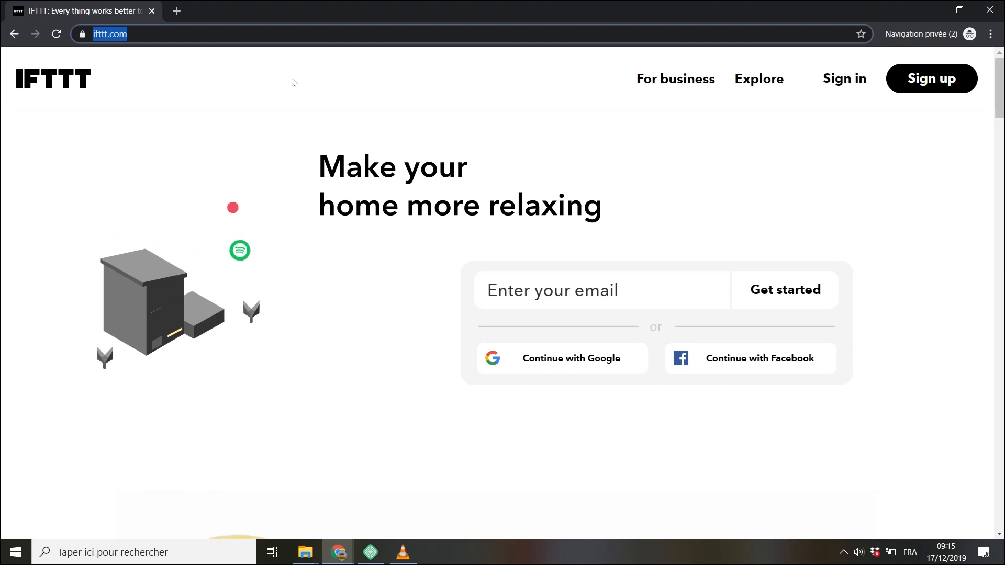
click(236, 134)
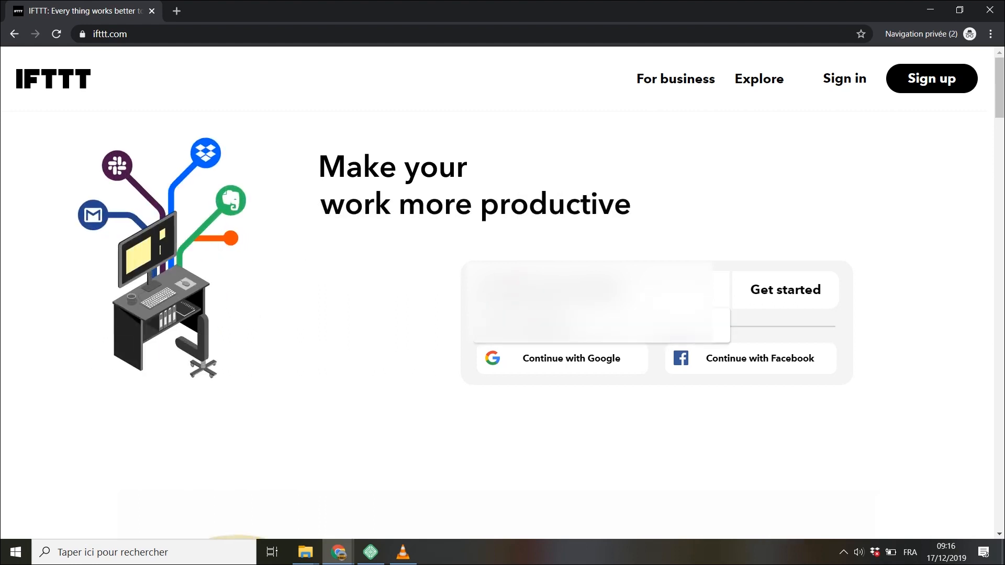
key(Return)
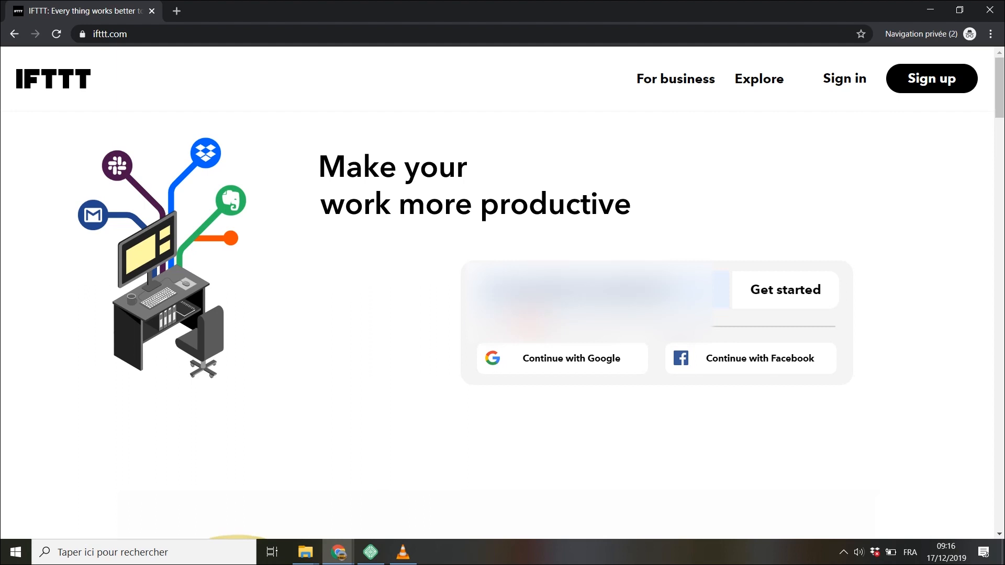
click(778, 294)
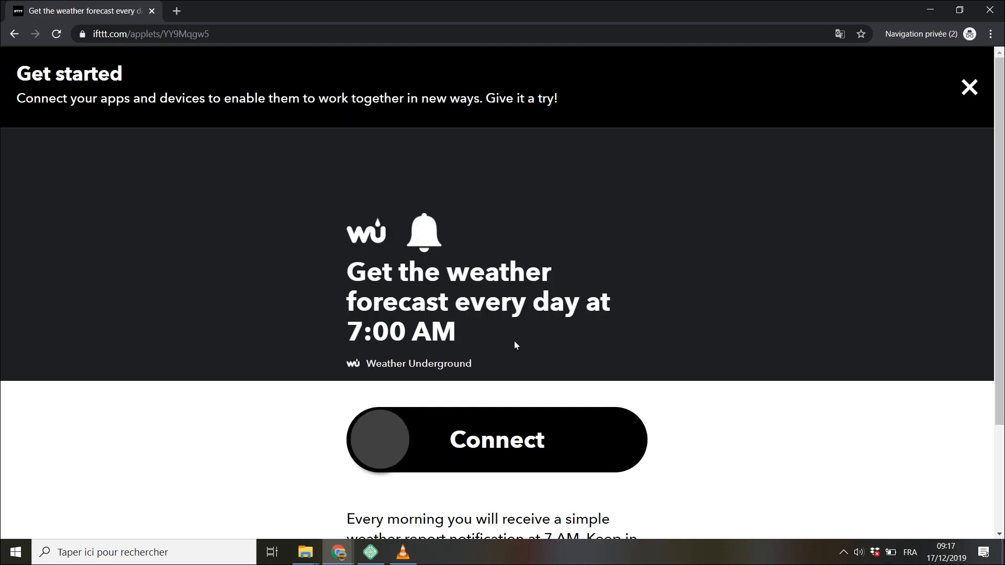
Step: Read the suggested daily weather forecast applet and close the Get started page
scroll(206, 238, down, 3)
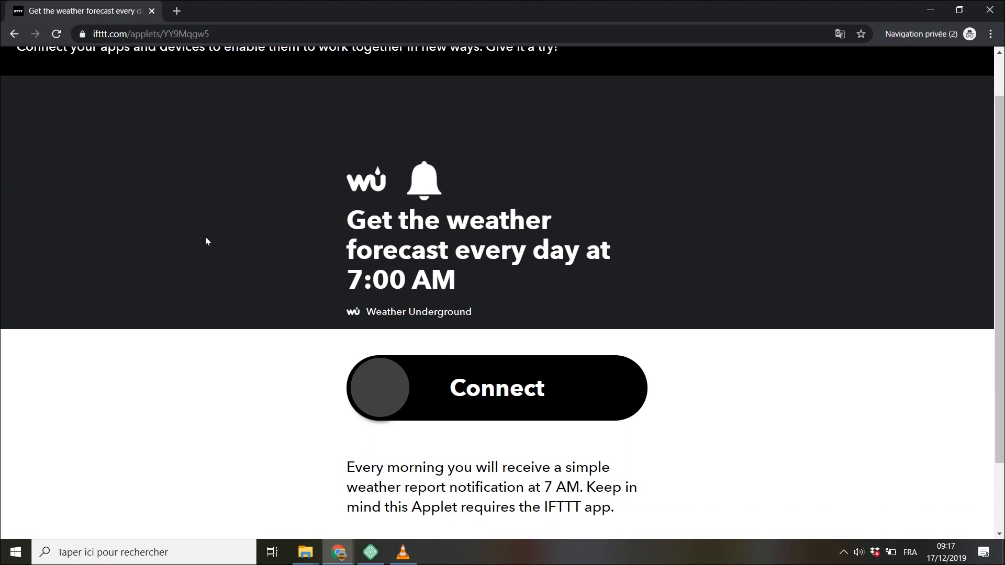
scroll(270, 285, up, 3)
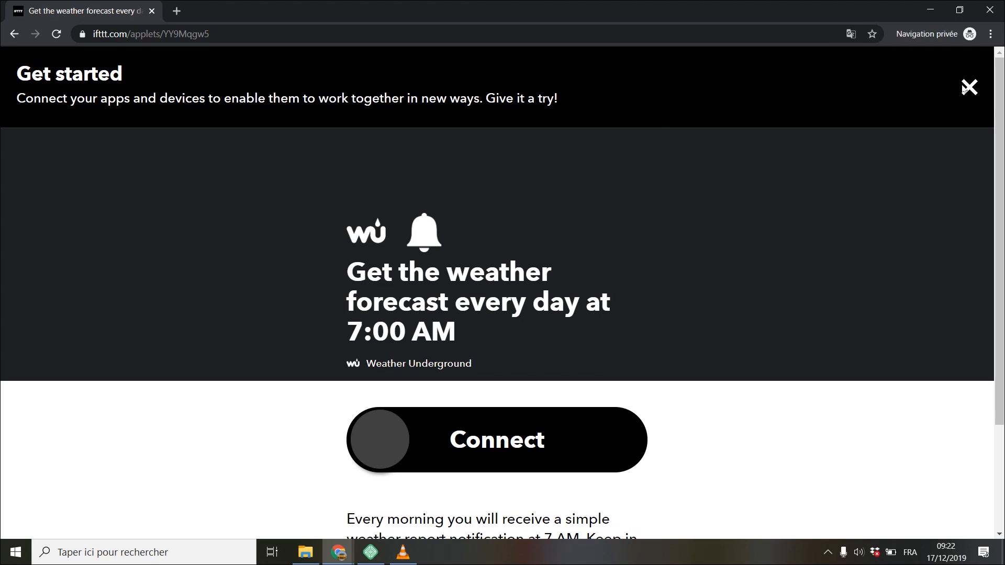
click(966, 88)
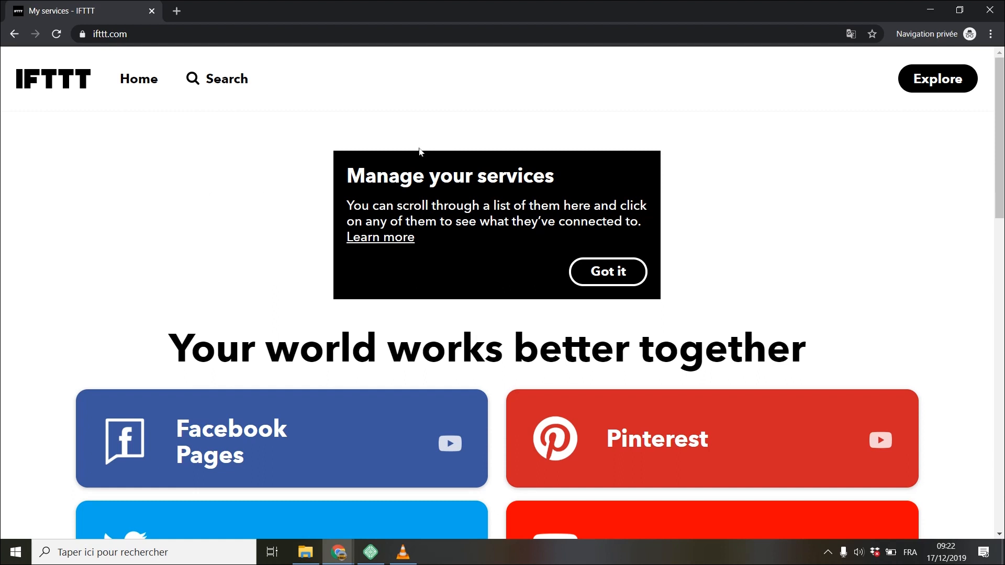
Step: Look through the services listed under "Your world works better together" and what each is connected to
scroll(147, 157, down, 2)
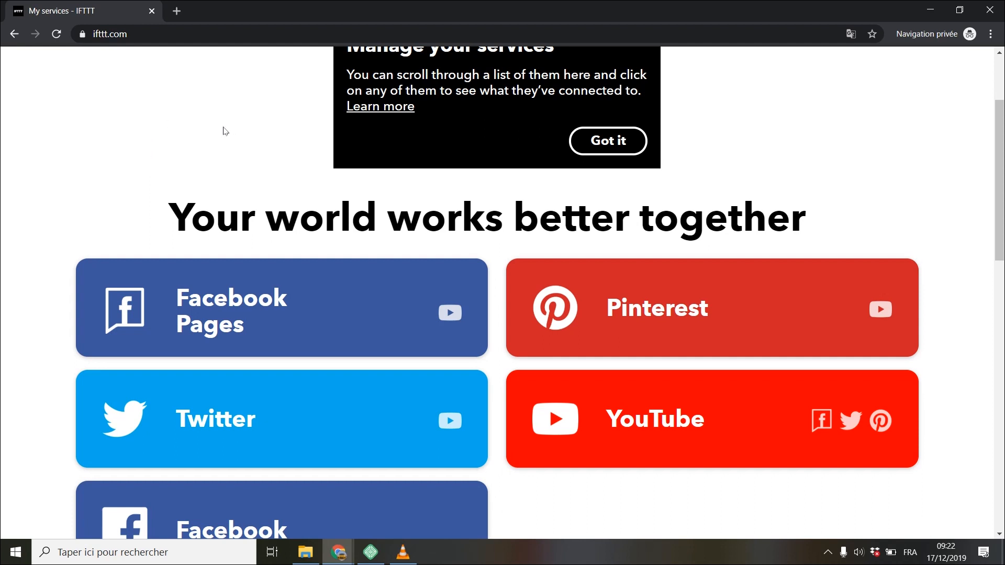
scroll(63, 139, down, 6)
scroll(49, 180, up, 2)
scroll(75, 189, up, 6)
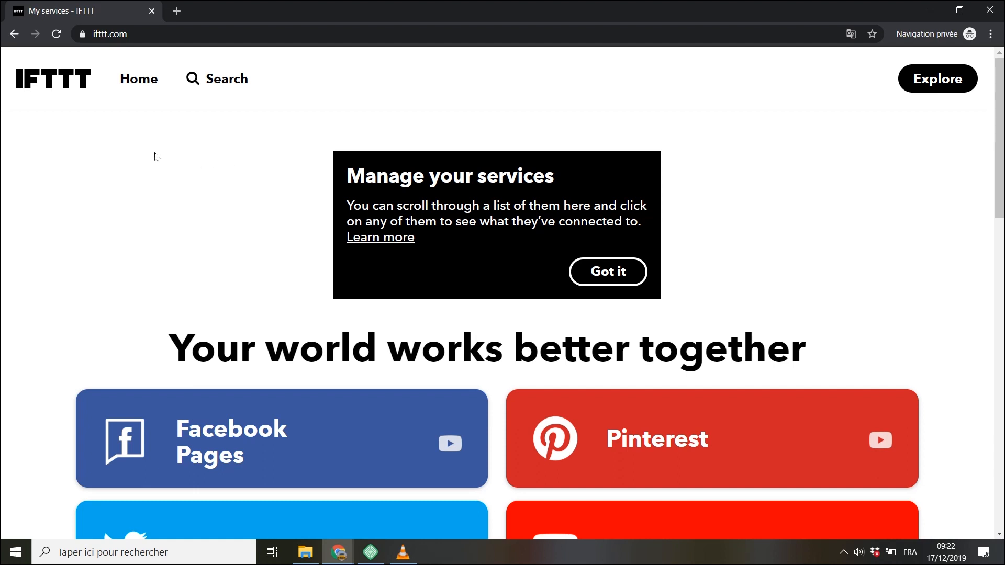
scroll(154, 157, down, 5)
scroll(190, 154, up, 4)
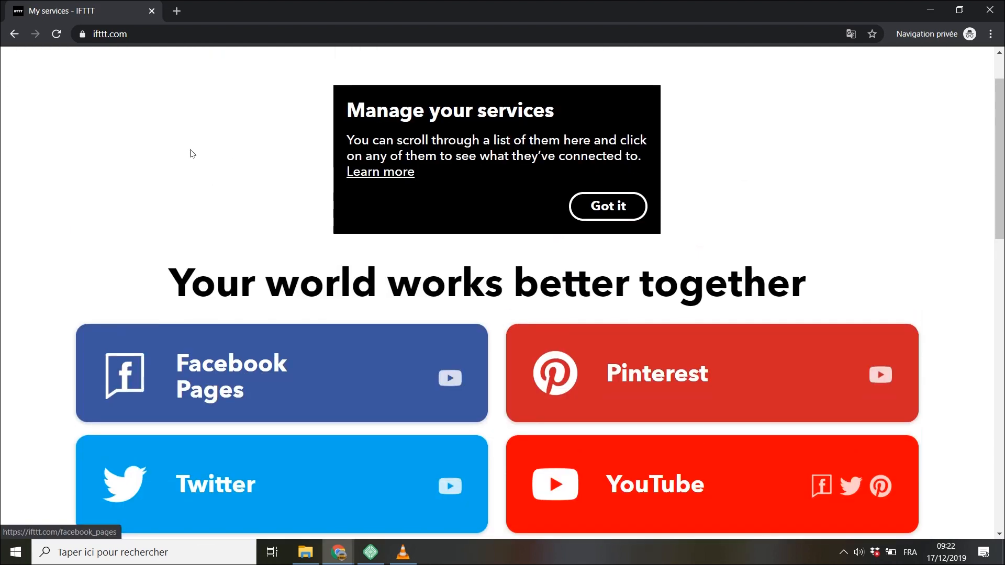
scroll(194, 157, up, 1)
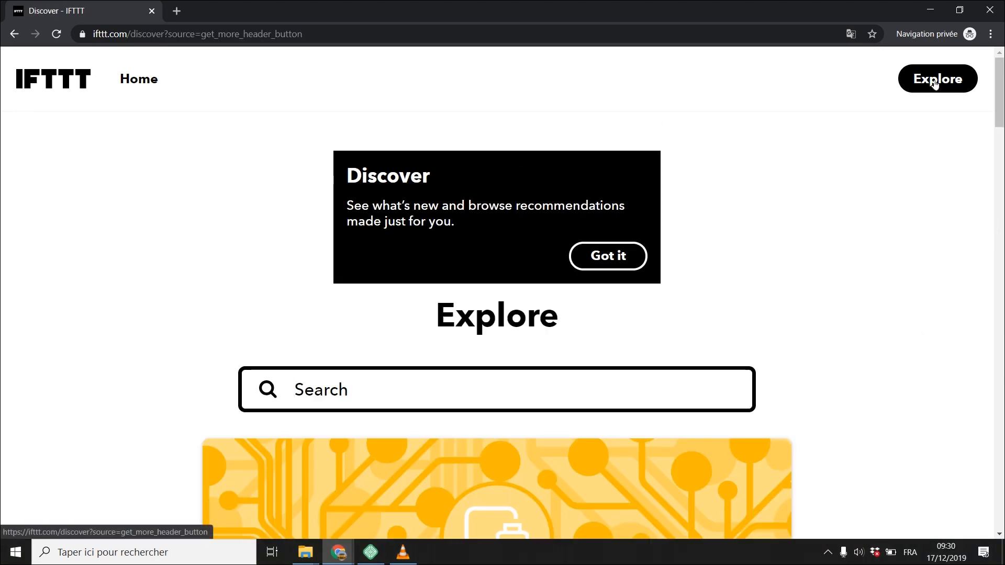
Step: Open the Explore page and browse its recommended applets and spotlights
click(929, 83)
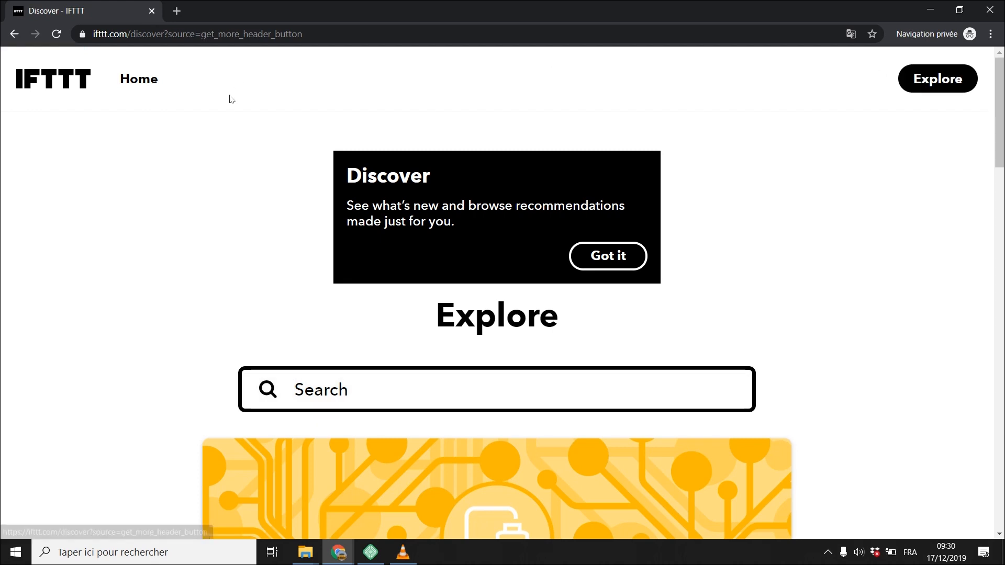
scroll(225, 151, down, 5)
scroll(226, 151, down, 12)
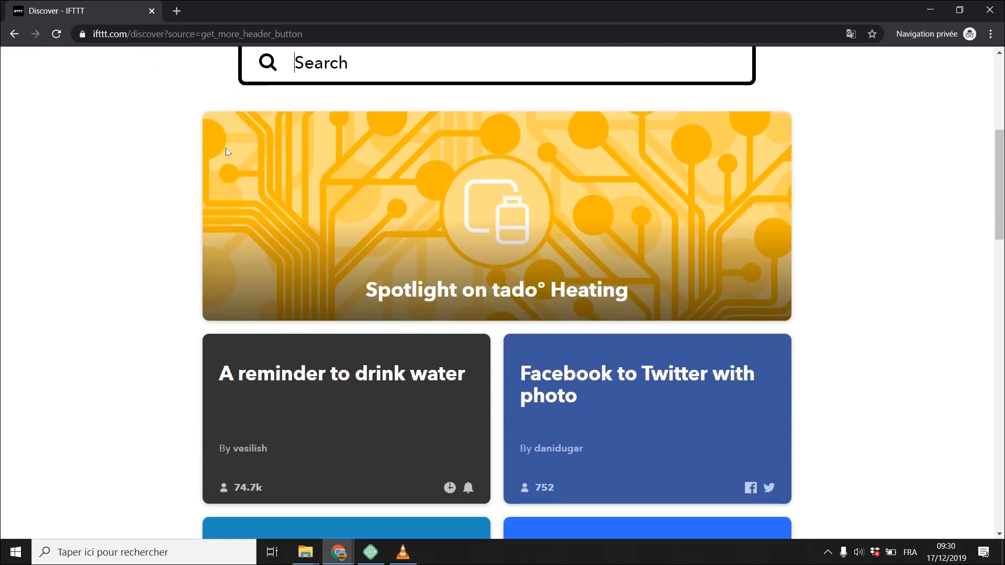
scroll(196, 166, down, 11)
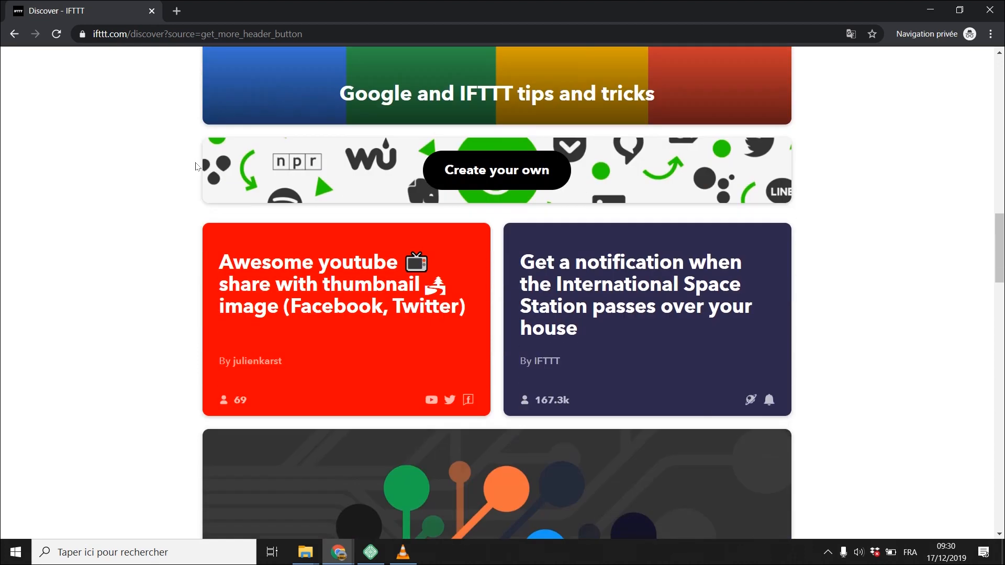
scroll(196, 166, up, 20)
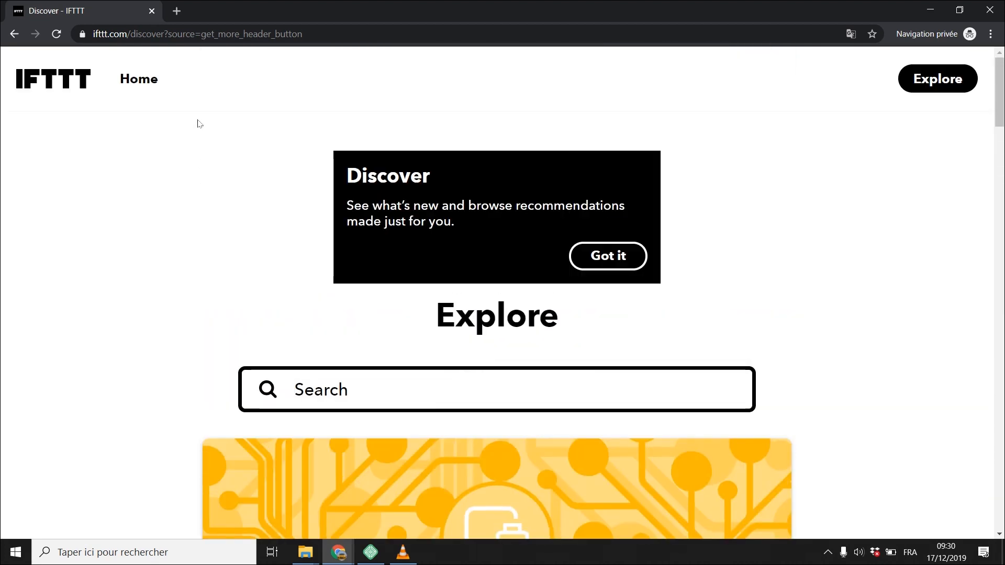
Step: Return to the home page, dismiss the "Manage your services" notice and look over the page
click(139, 81)
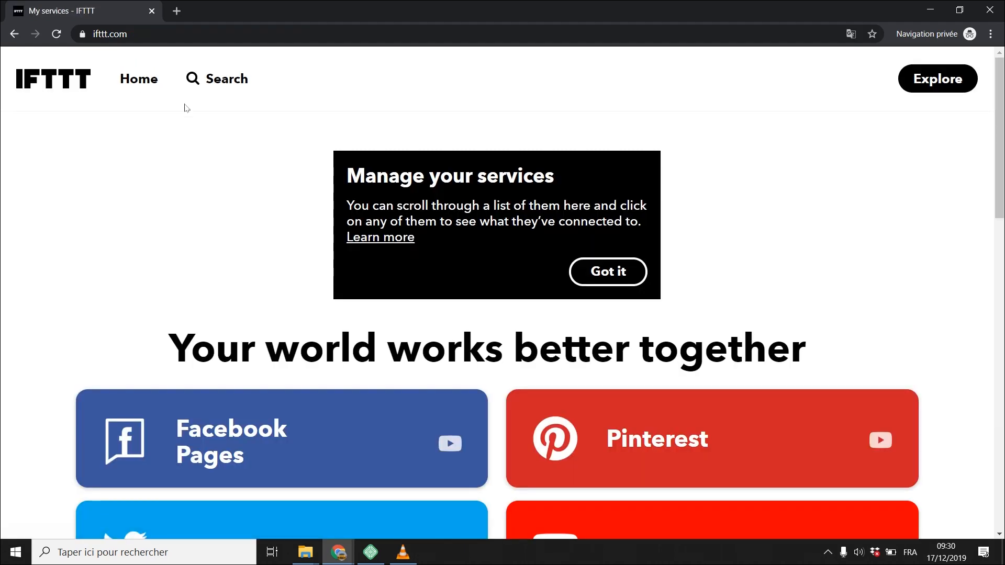
scroll(340, 149, down, 5)
scroll(532, 190, up, 5)
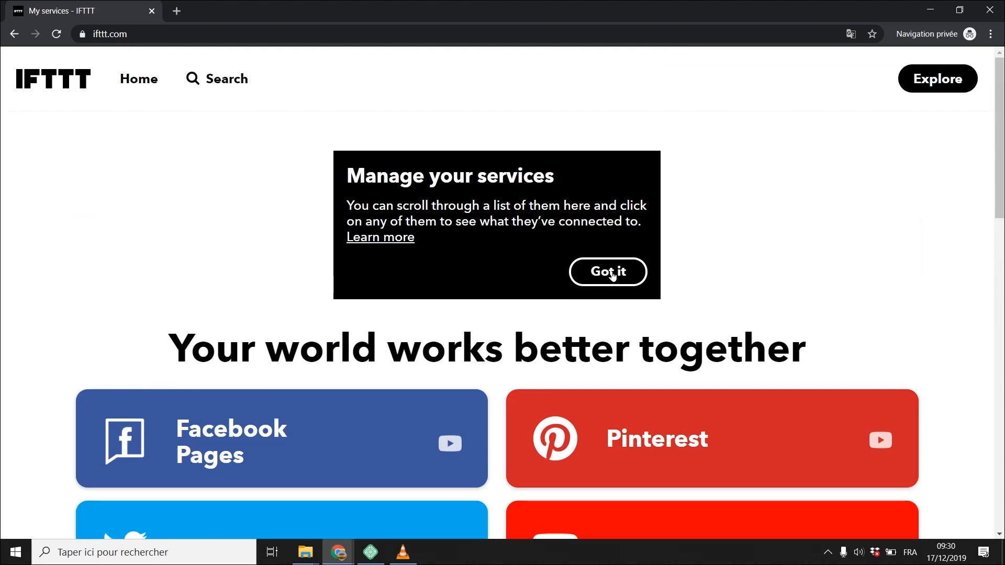
click(611, 273)
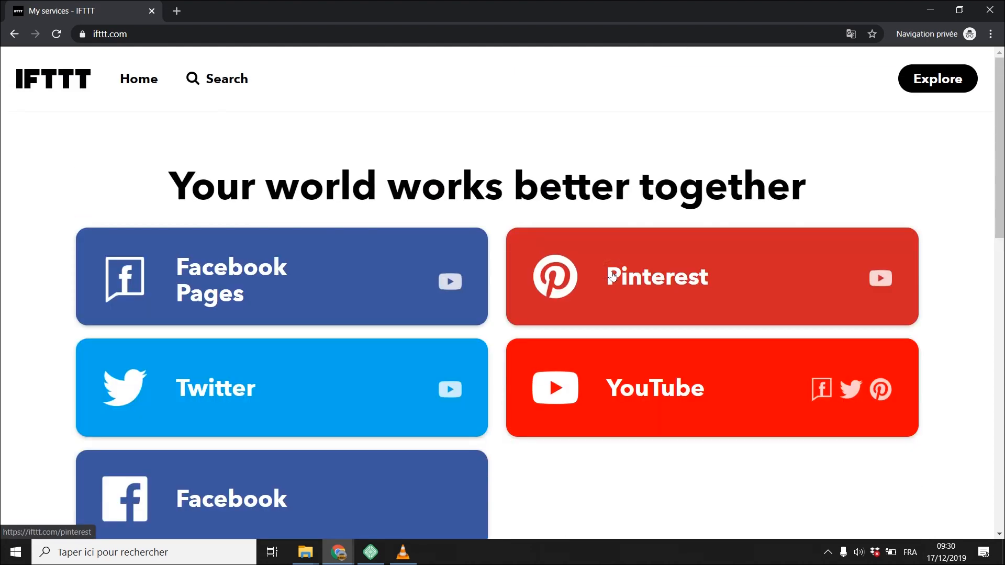
scroll(381, 139, down, 8)
scroll(368, 171, down, 3)
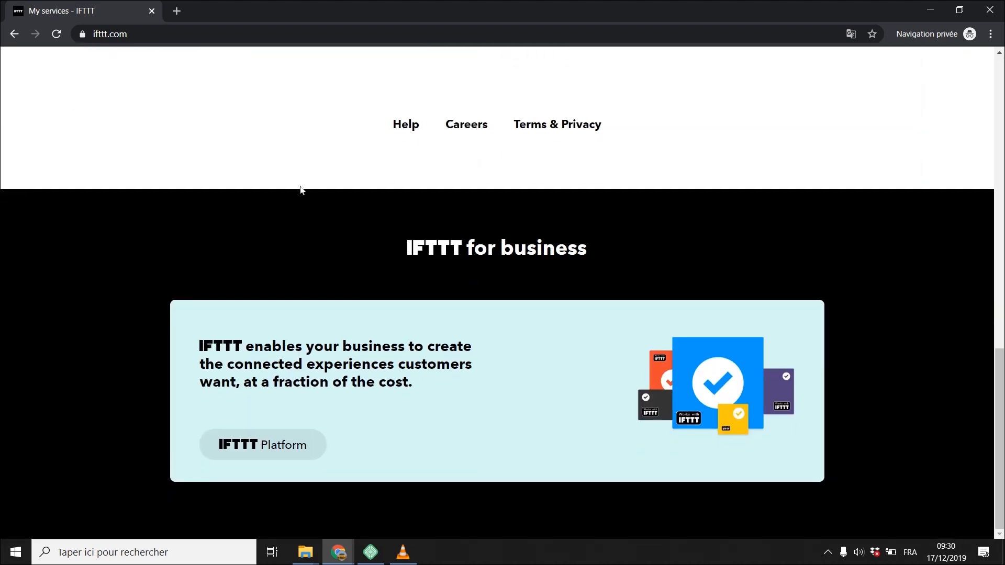
scroll(301, 190, up, 10)
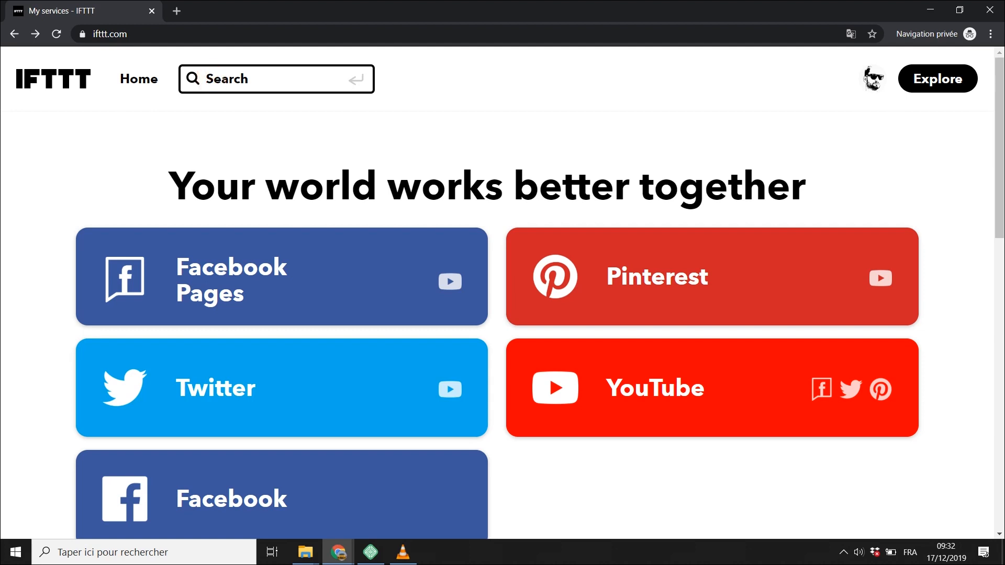
Step: Search for "Date & Time" and open the Date & Time service from the service results
text(Date & Time)
key(Return)
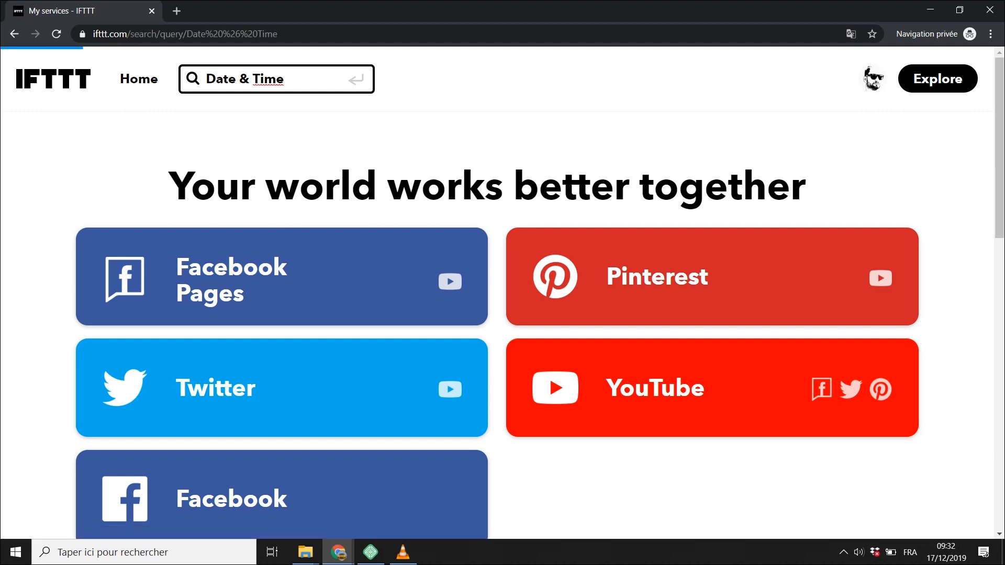
scroll(460, 194, down, 3)
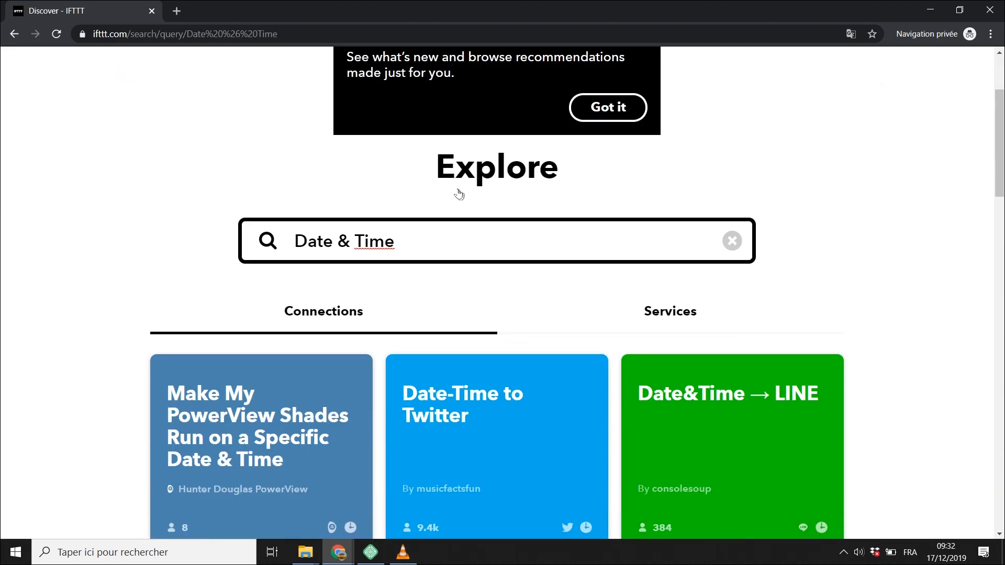
scroll(460, 195, down, 2)
click(669, 210)
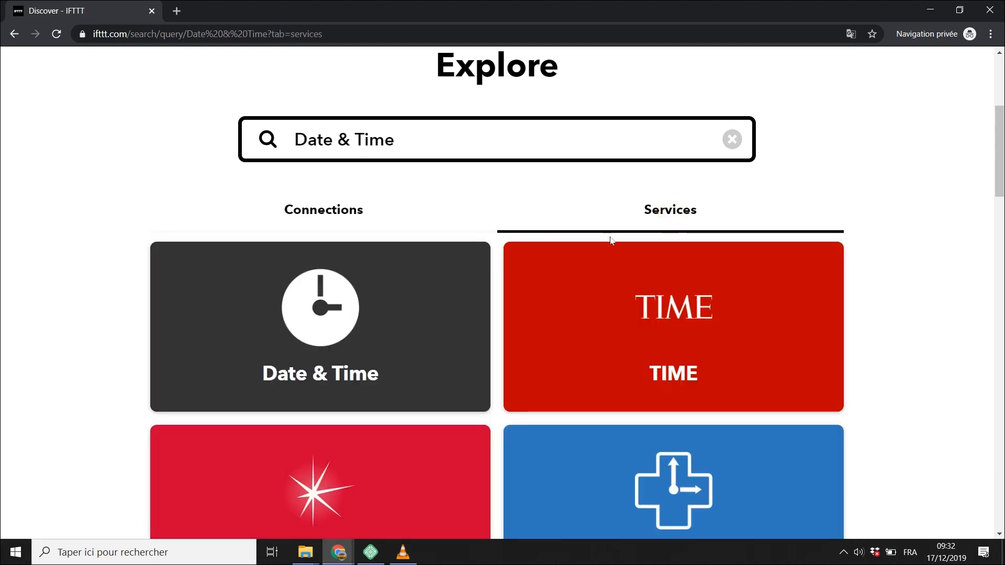
click(314, 313)
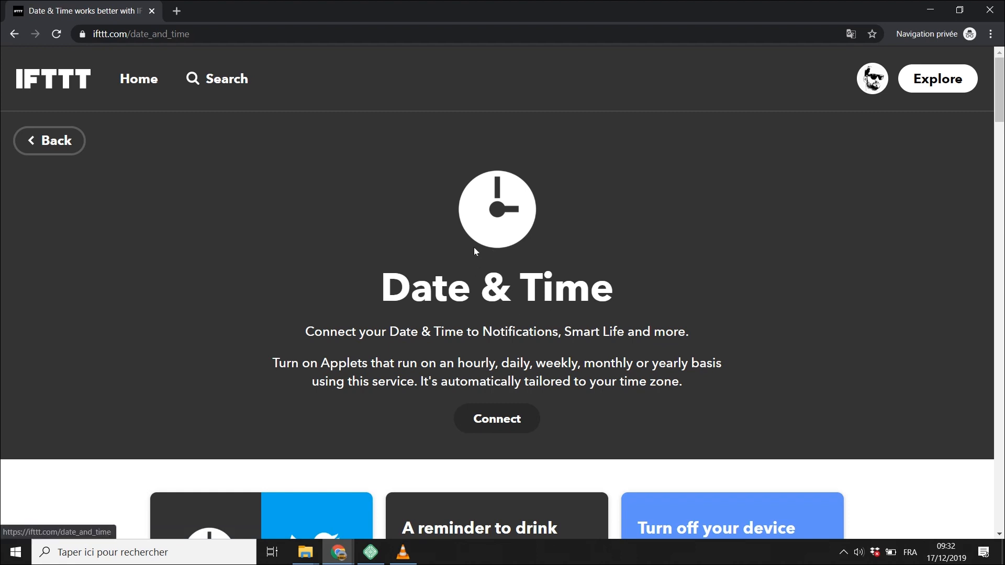
Step: Connect the Date & Time service with the time zone set to (GMT+01:00) Berlin
scroll(501, 308, down, 2)
click(501, 294)
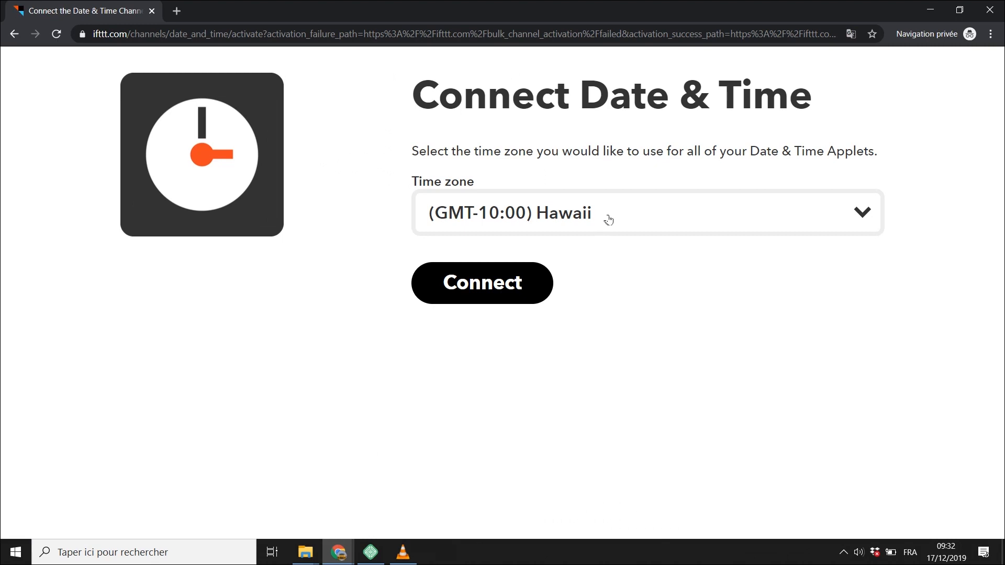
click(608, 216)
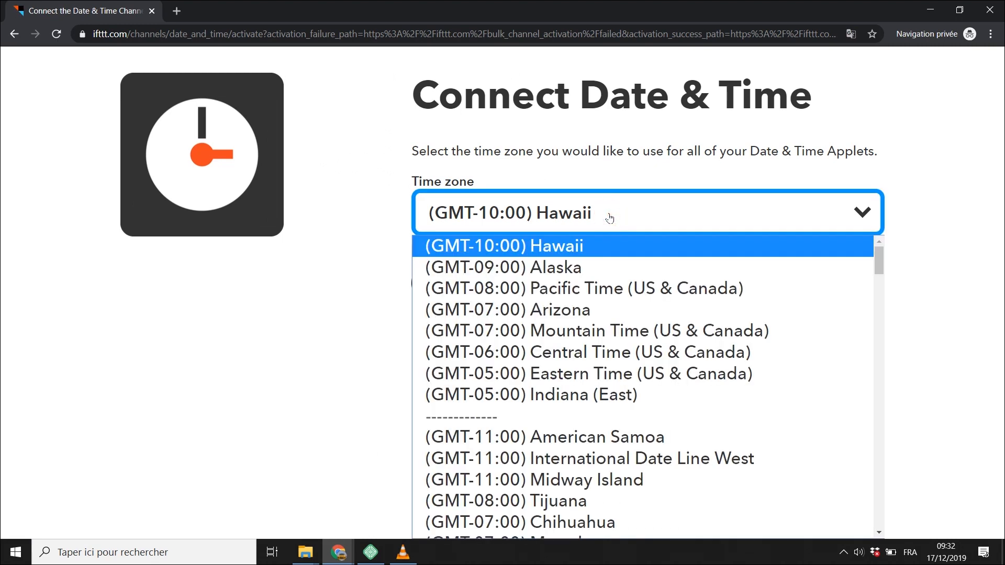
scroll(575, 293, down, 15)
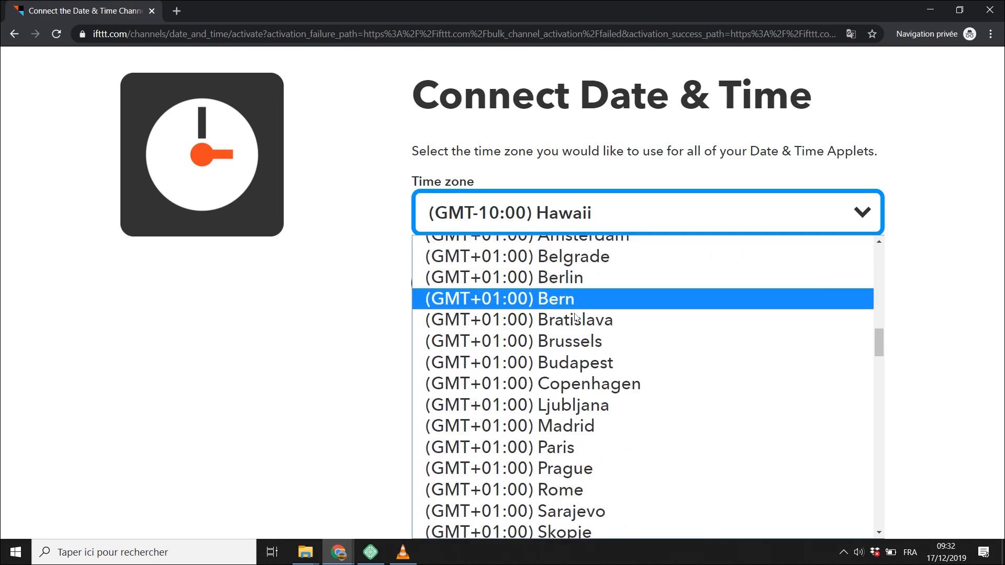
scroll(555, 335, up, 2)
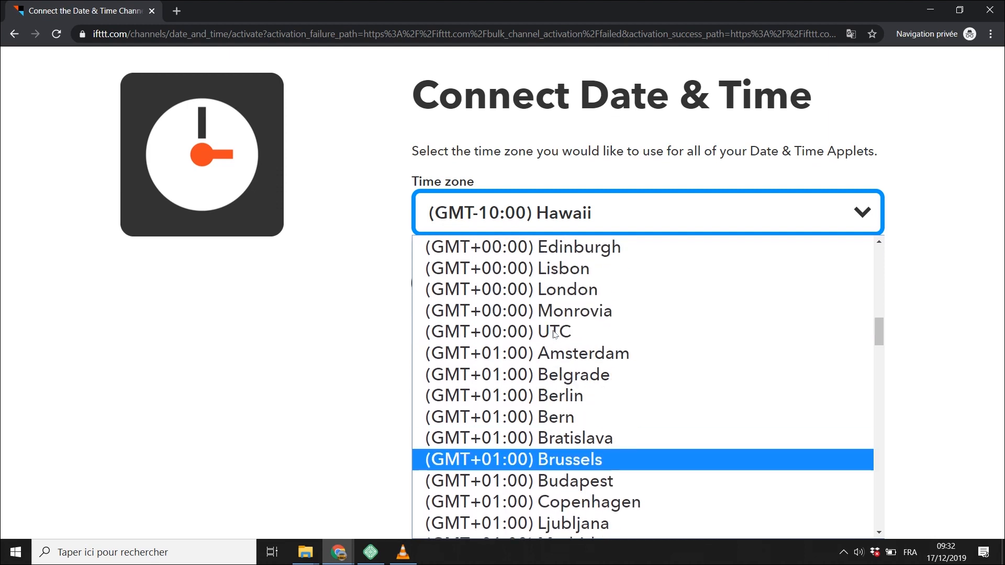
click(558, 402)
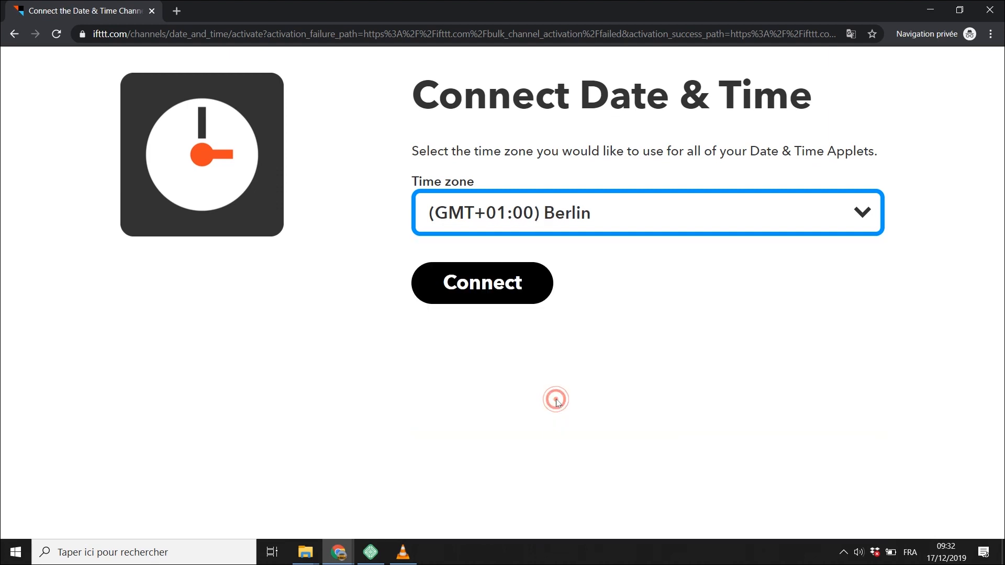
click(482, 290)
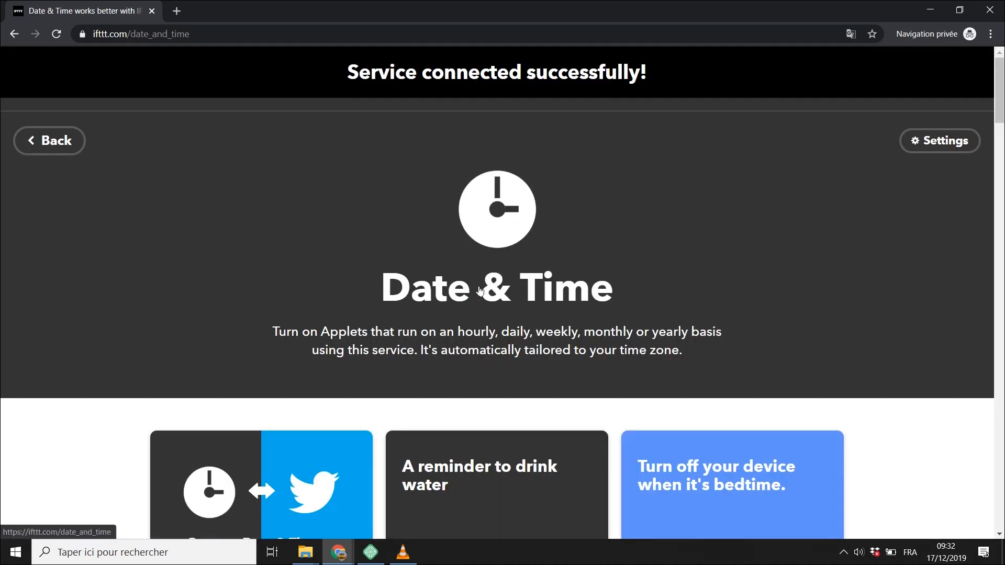
Step: Look over the Date & Time service page and the applets it offers
scroll(385, 254, down, 2)
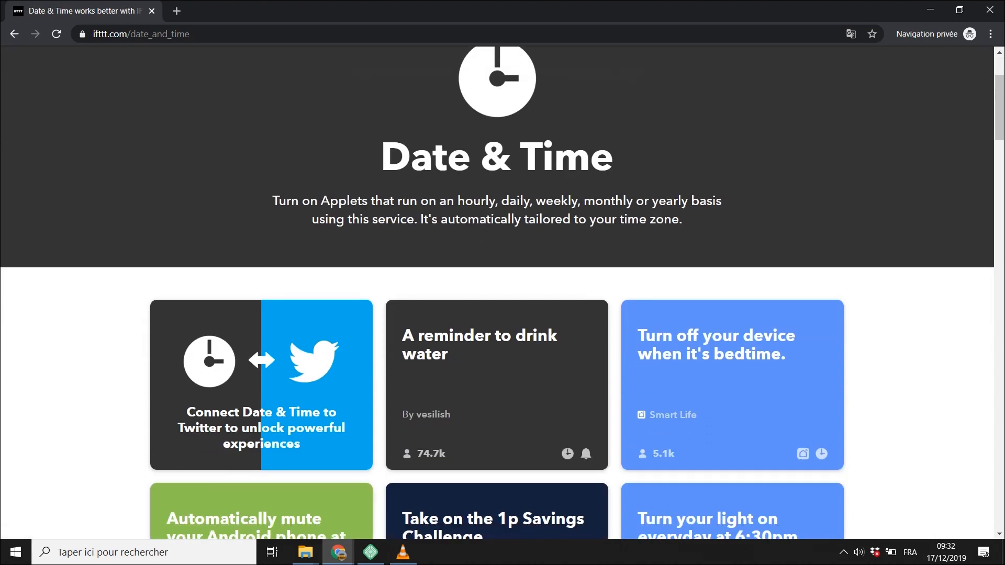
scroll(475, 234, up, 1)
scroll(473, 231, up, 1)
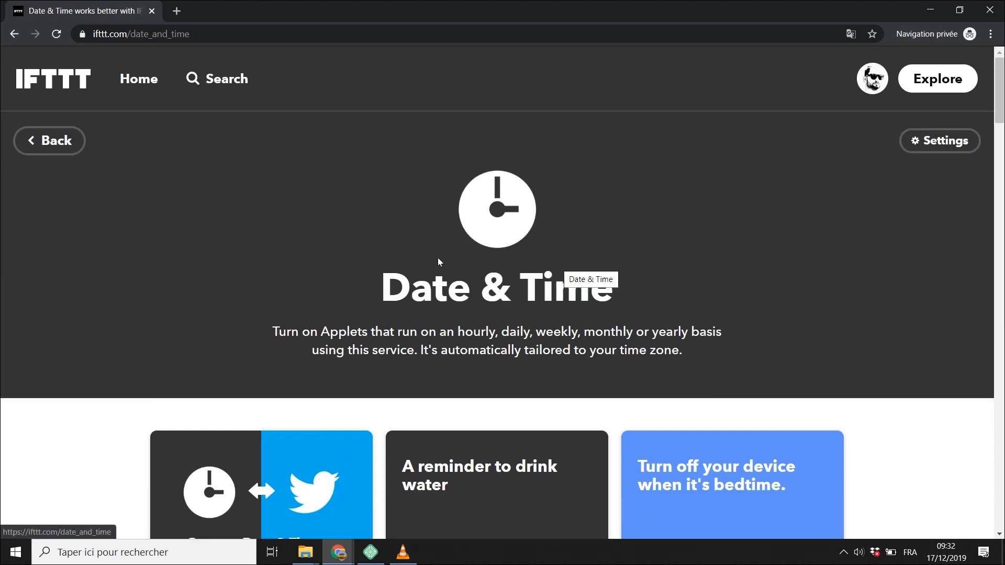
scroll(230, 242, down, 1)
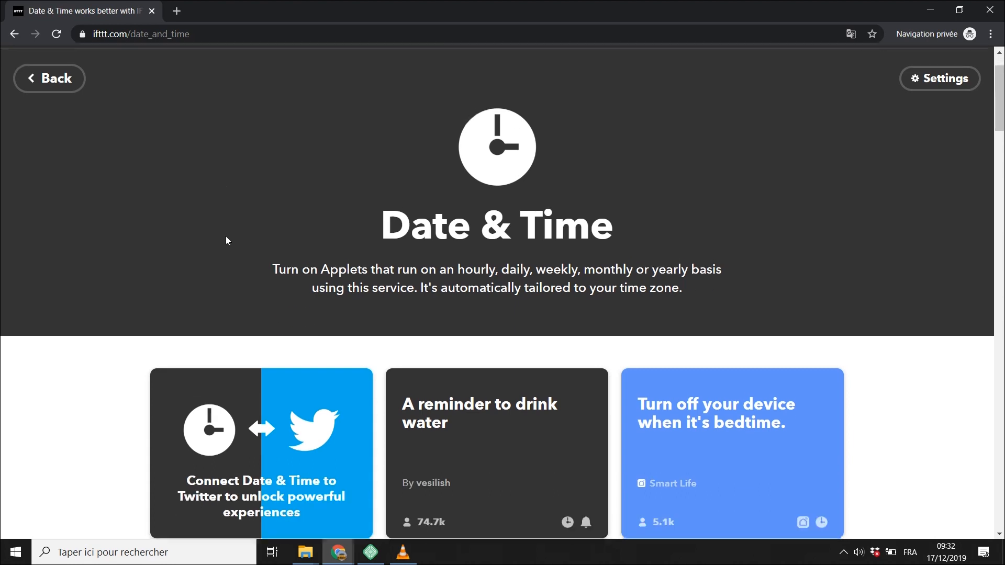
scroll(72, 327, down, 2)
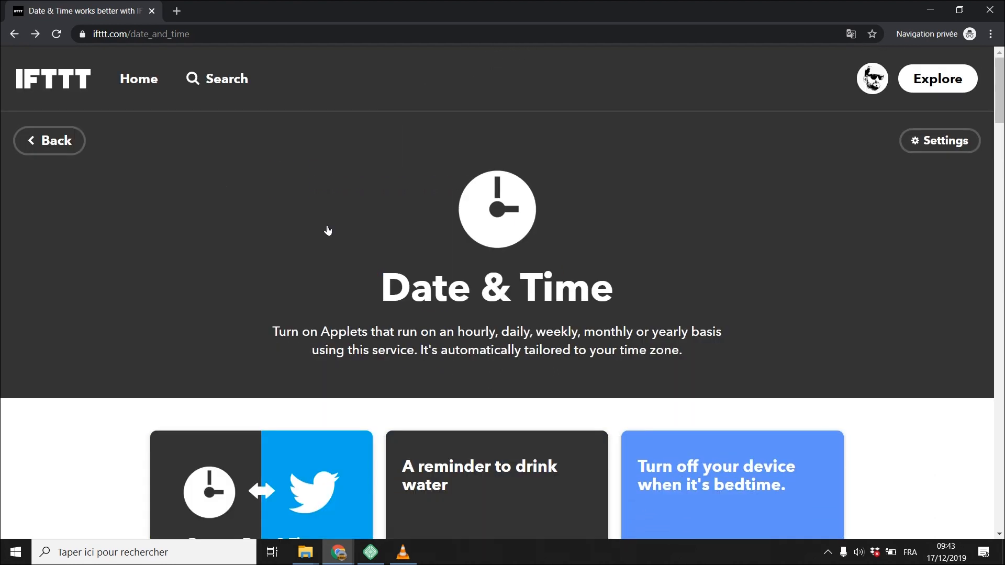
scroll(328, 230, down, 3)
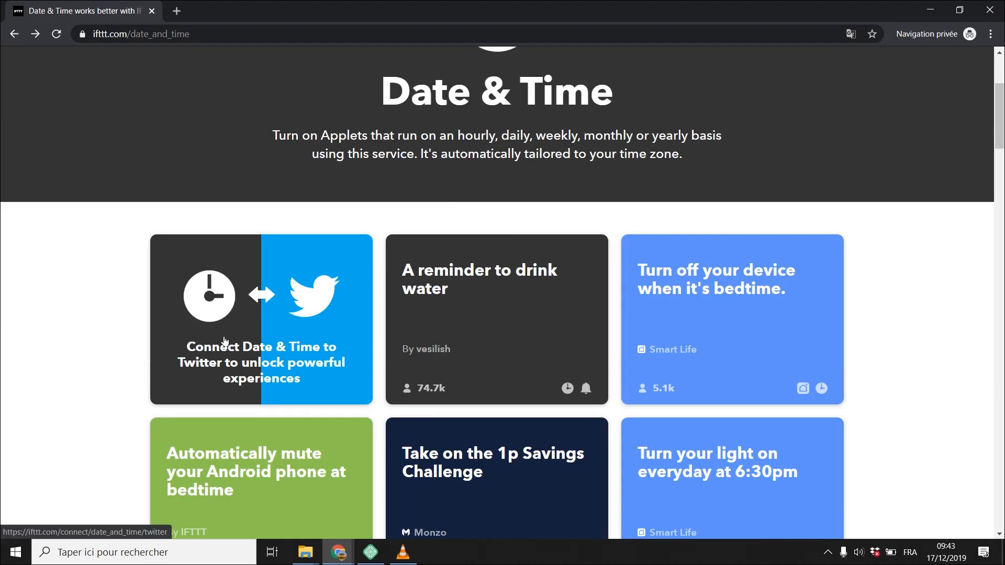
Step: Open the suggestion to connect Date & Time to Twitter and look over the Twitter service page with its applets
click(273, 336)
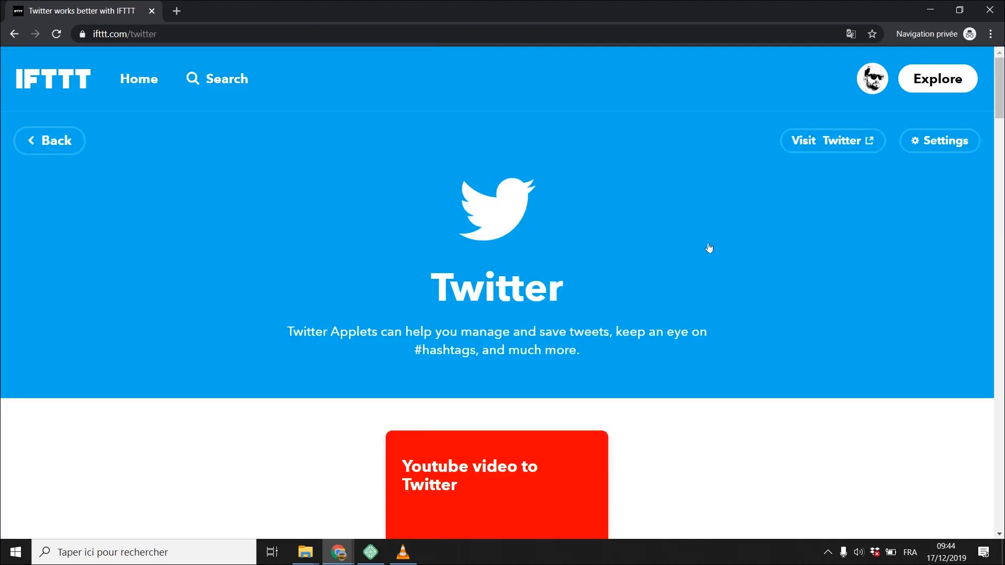
scroll(392, 81, down, 4)
scroll(728, 277, down, 7)
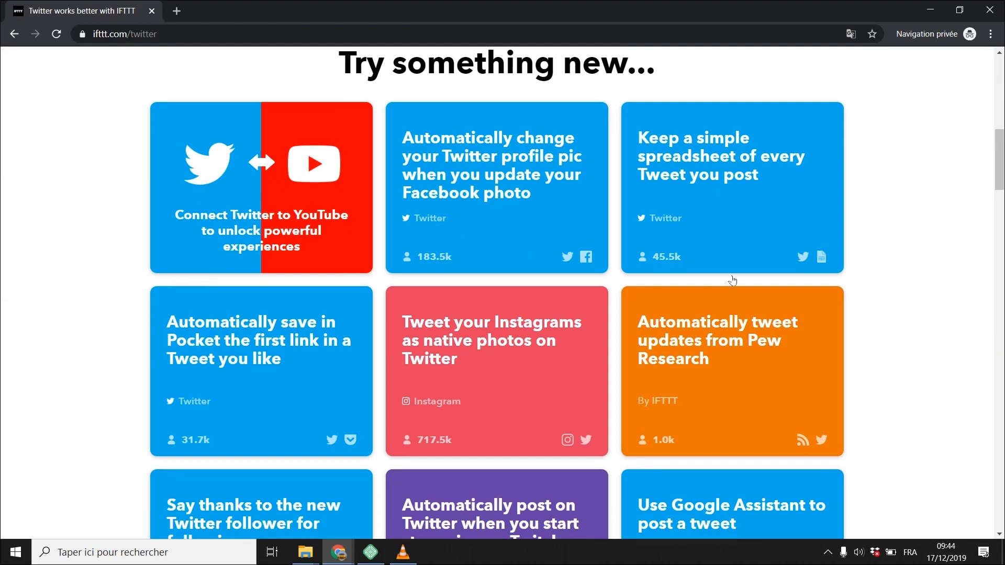
scroll(732, 277, up, 11)
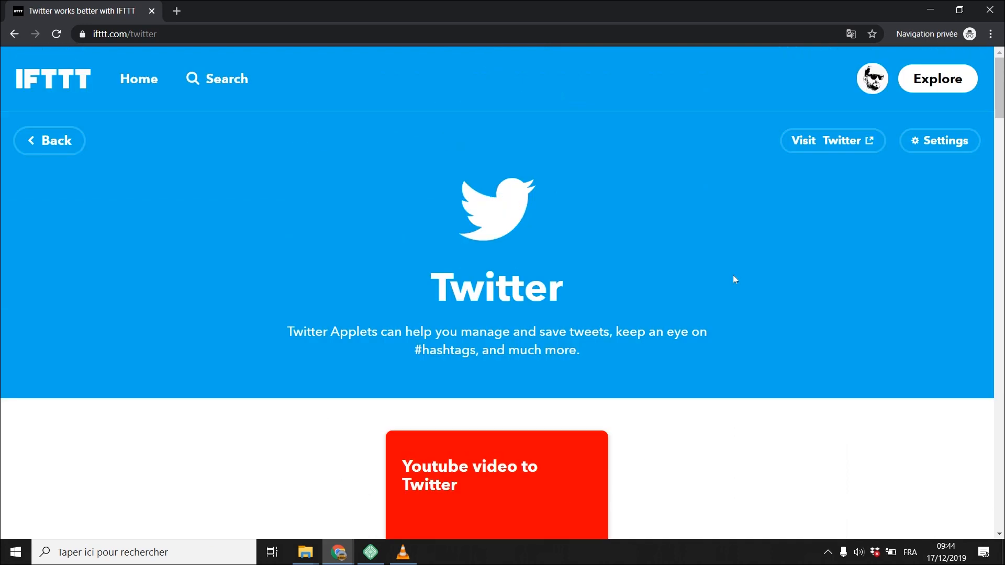
Step: Review the account info in the Twitter service settings, and go back to the page connecting Date & Time to Twitter
click(940, 146)
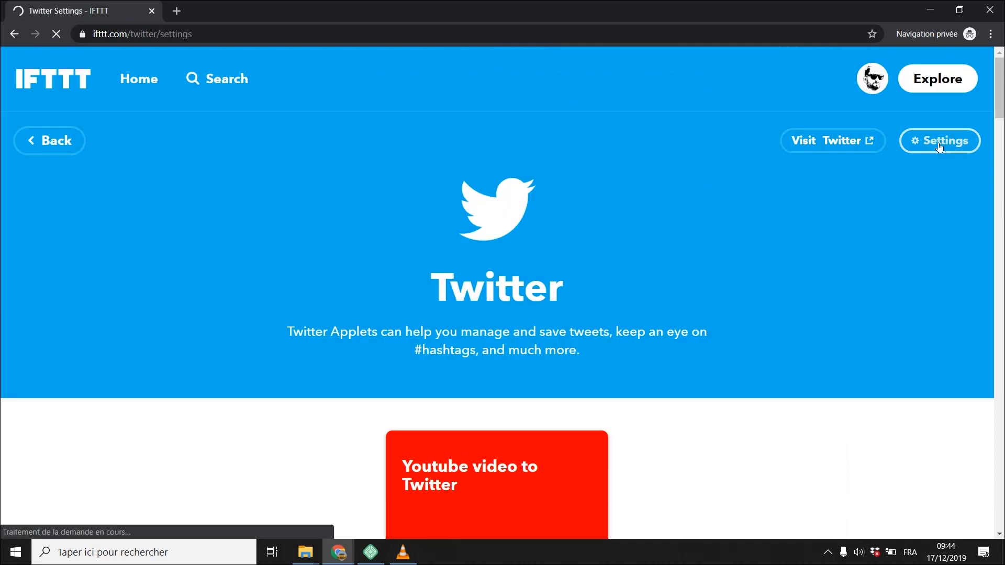
scroll(773, 235, down, 4)
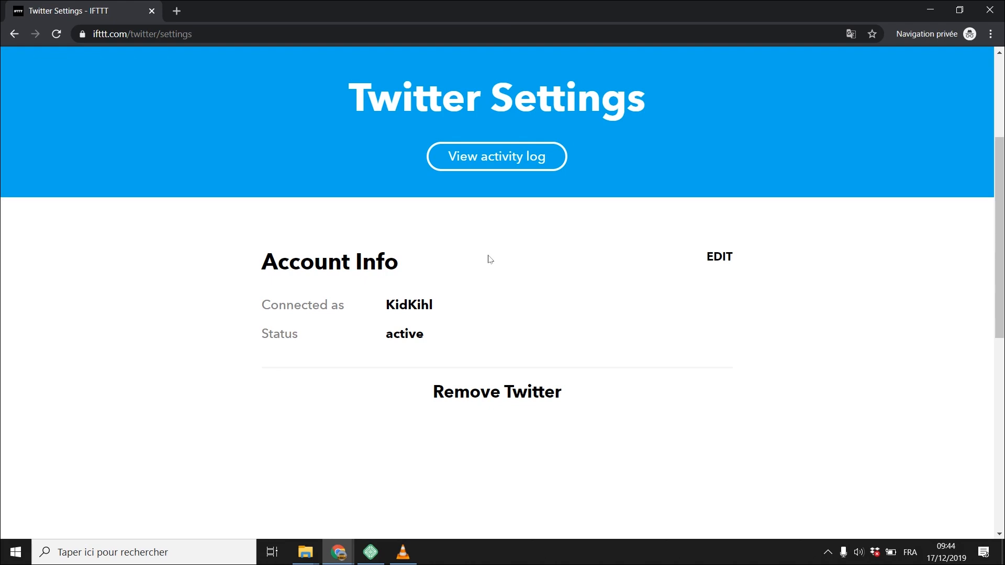
scroll(386, 356, up, 3)
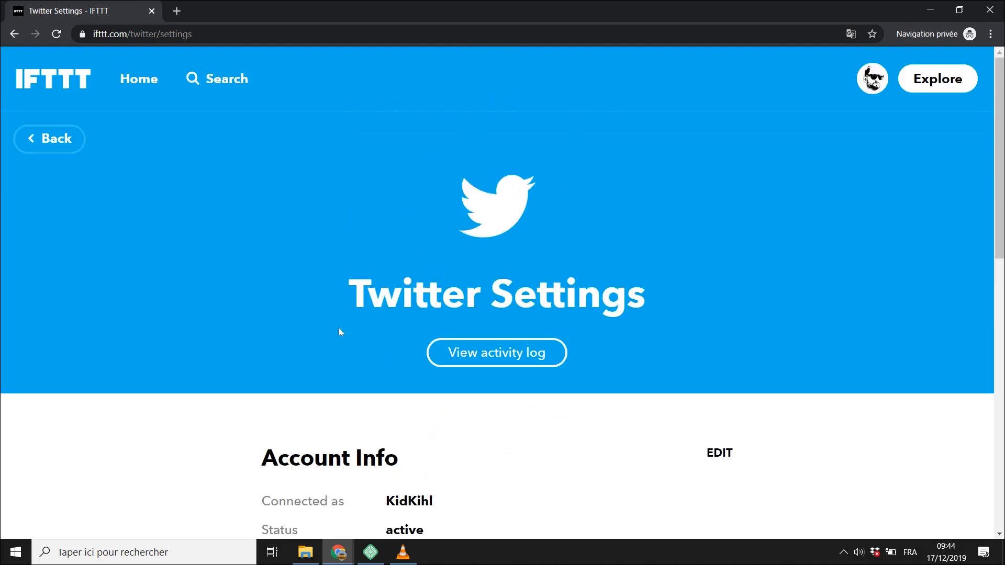
click(32, 153)
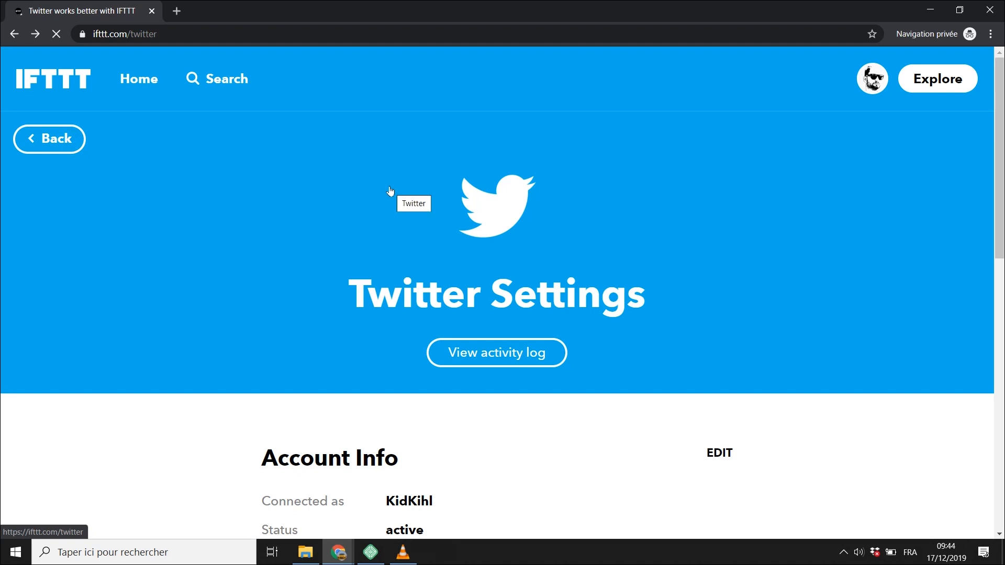
click(54, 141)
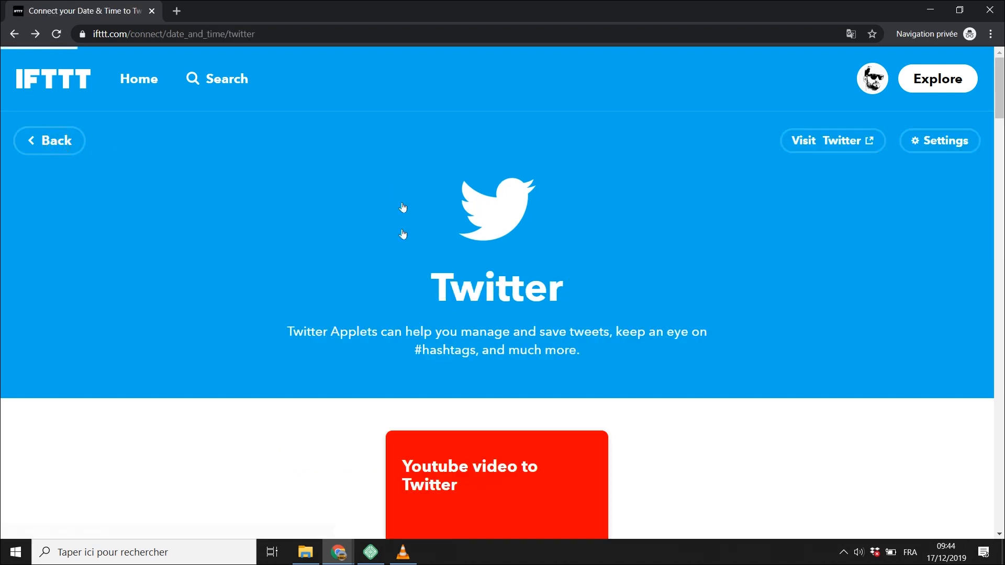
Step: Look over the ready-made applets that combine Date & Time with Twitter
scroll(320, 215, down, 4)
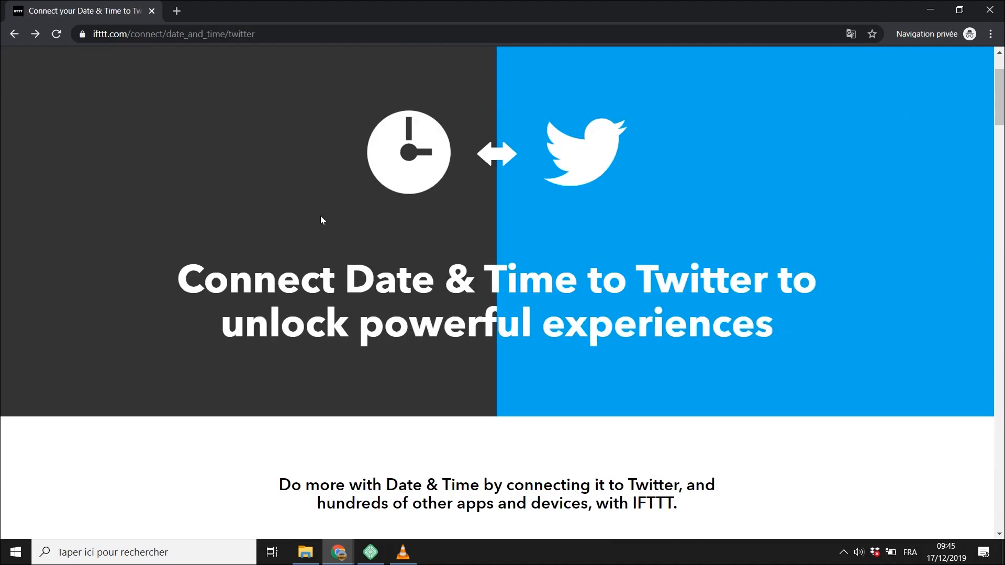
scroll(312, 223, down, 4)
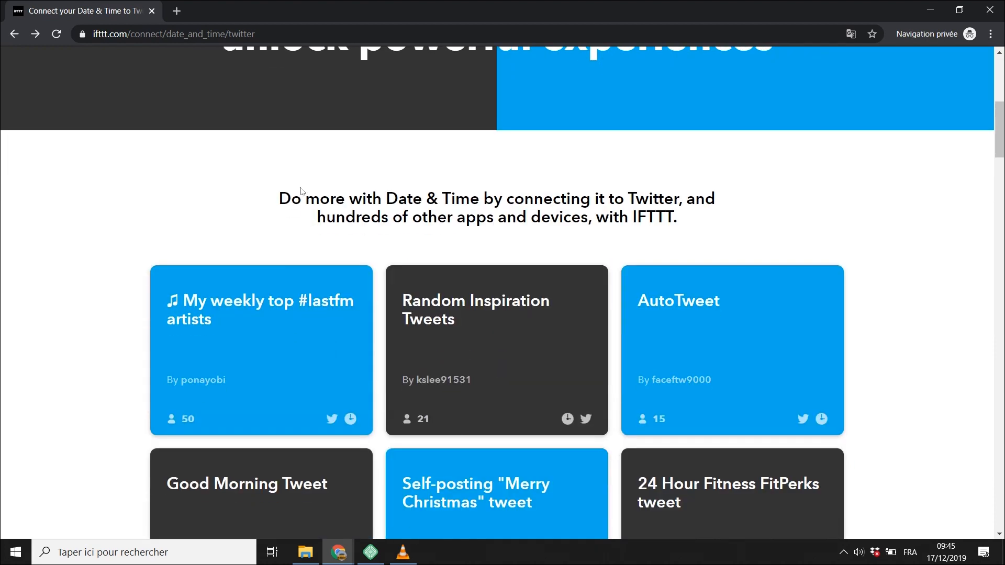
scroll(227, 249, up, 4)
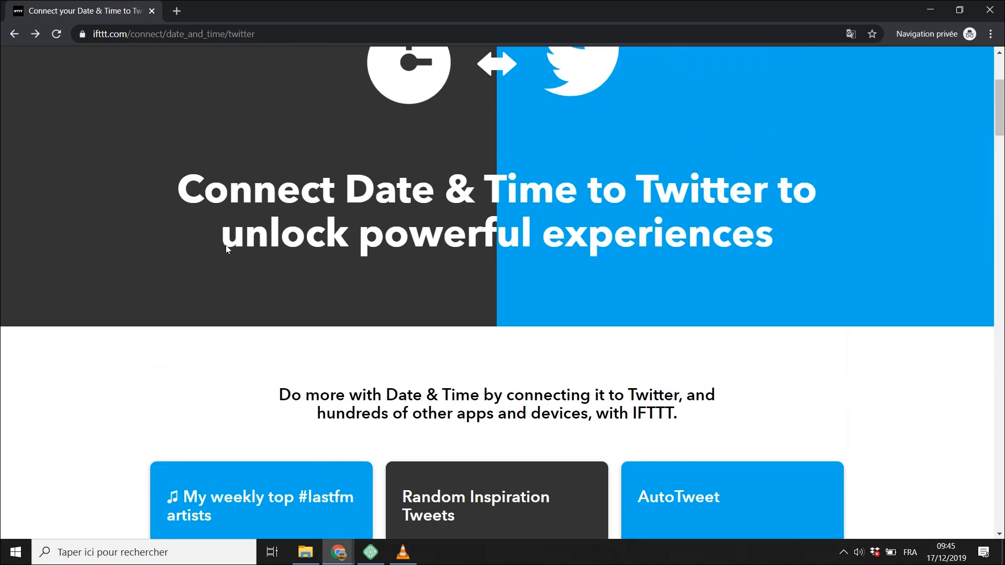
scroll(218, 252, down, 3)
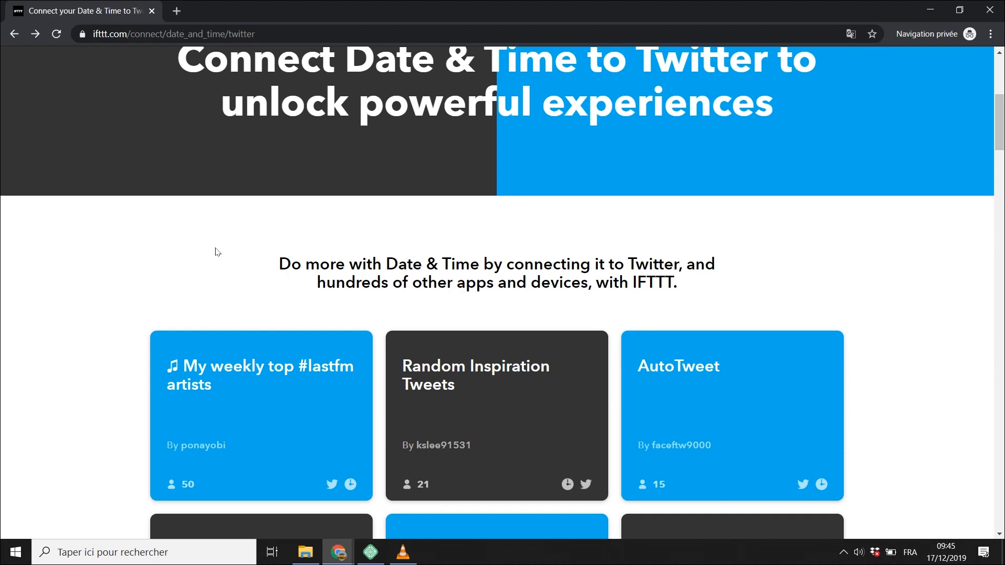
scroll(285, 218, down, 5)
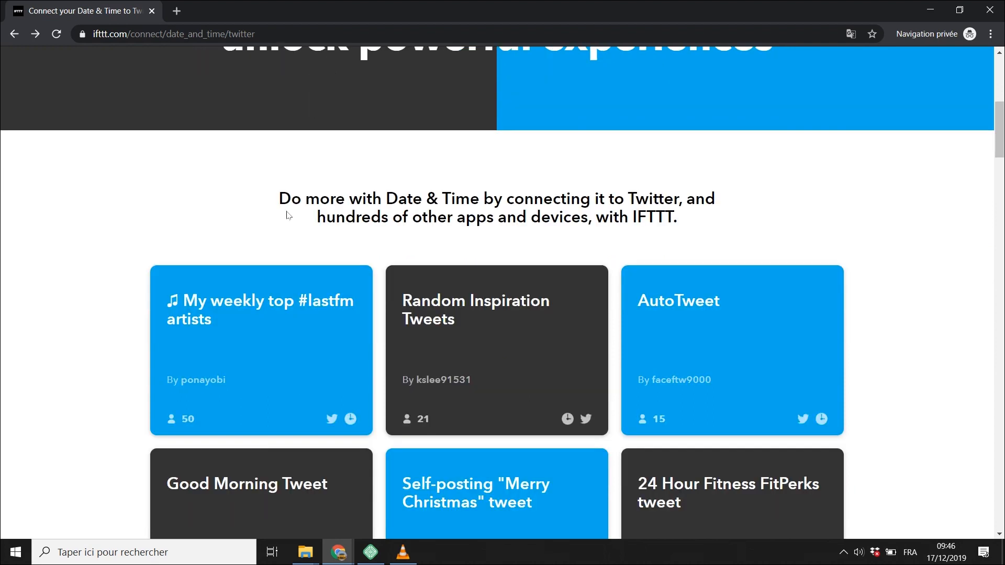
scroll(286, 216, down, 3)
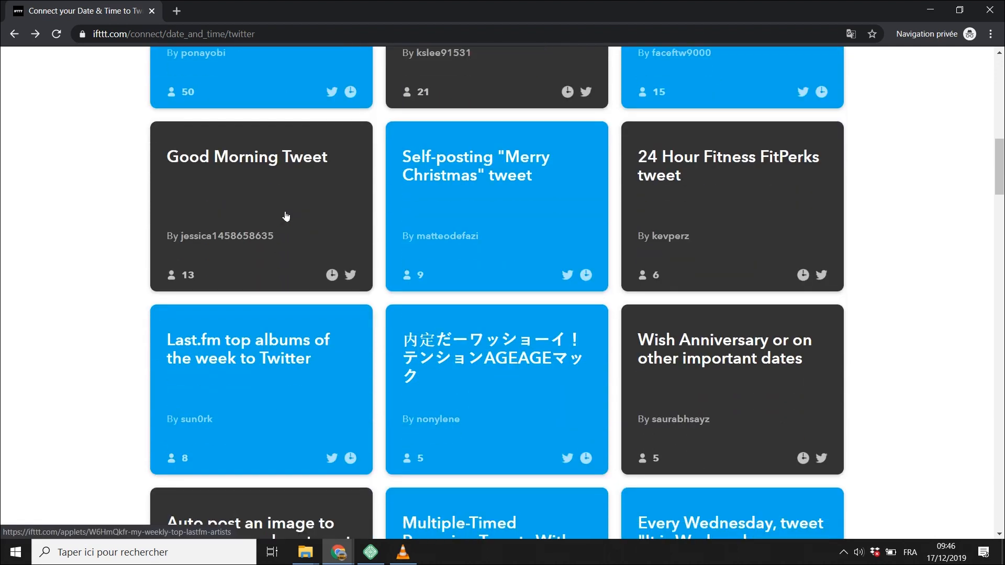
scroll(286, 216, down, 4)
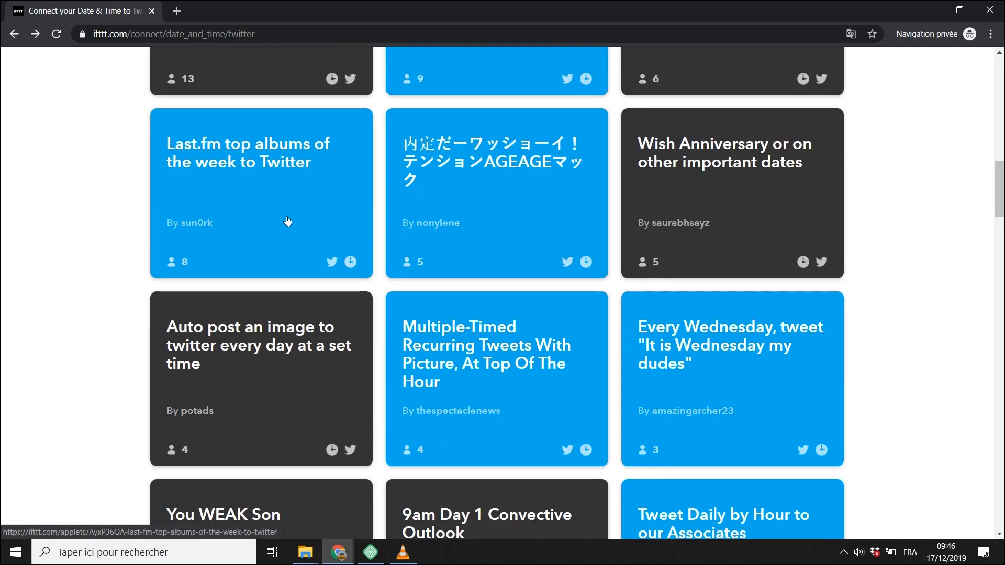
scroll(287, 221, down, 3)
scroll(337, 273, up, 15)
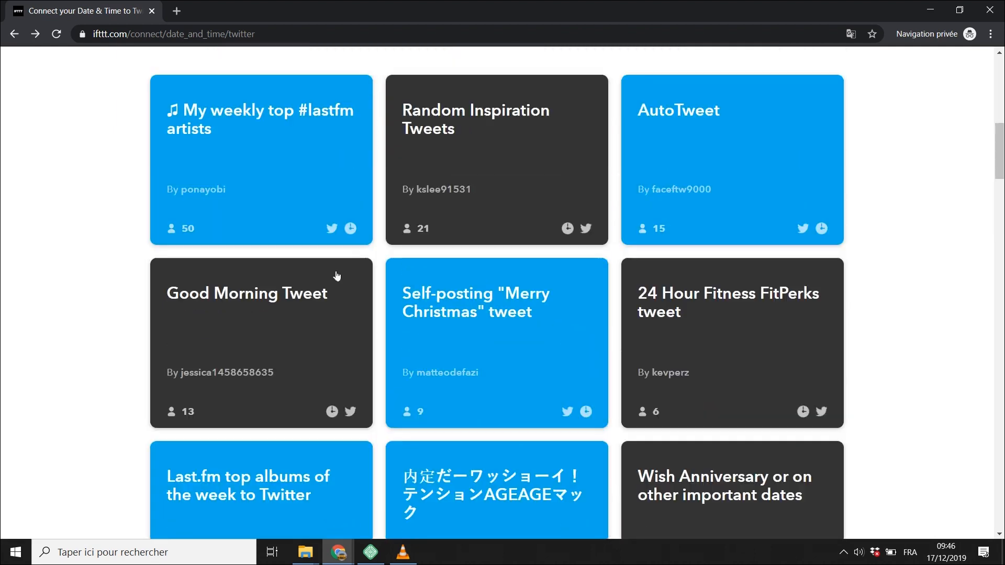
Step: Start creating a new applet from the account options and open the service selection for its "This" trigger
click(861, 87)
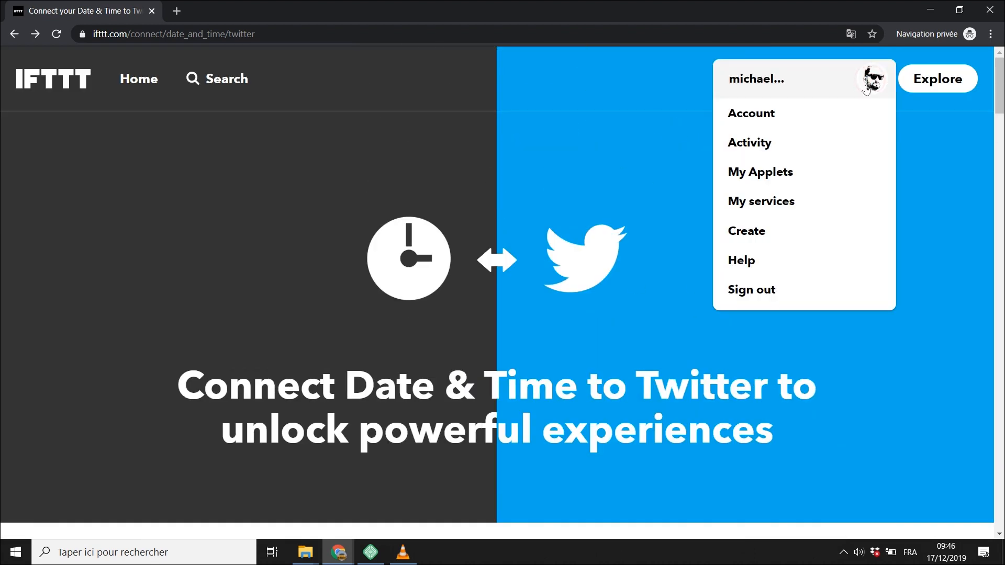
click(740, 231)
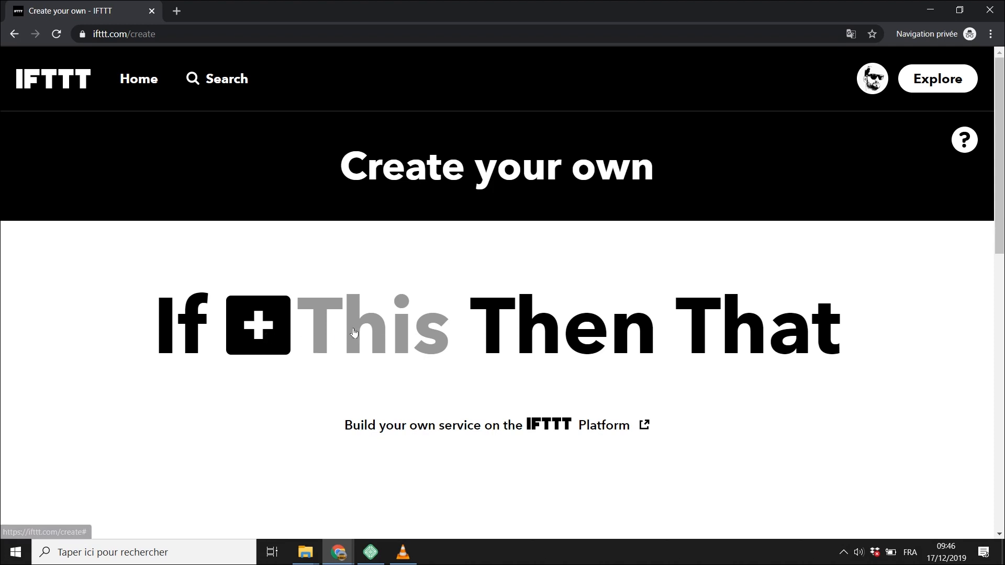
click(331, 331)
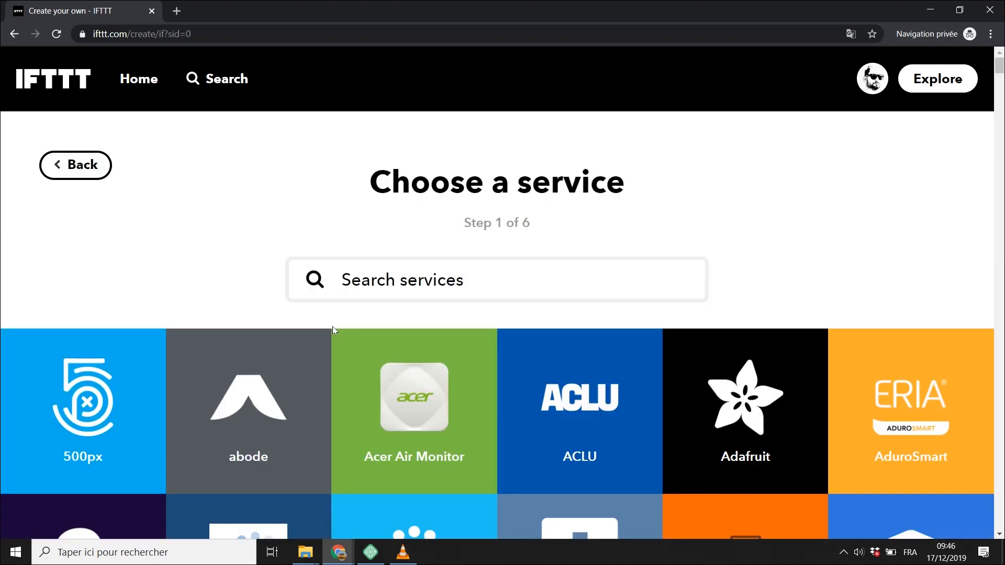
Step: Browse the alphabetical catalogue of services available for the applet's trigger
scroll(293, 293, down, 6)
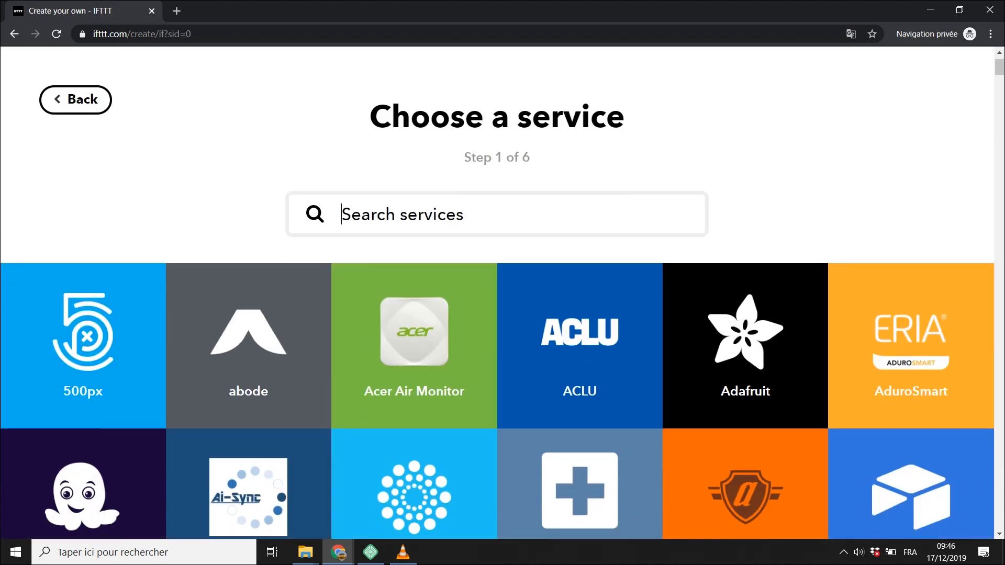
scroll(294, 299, down, 7)
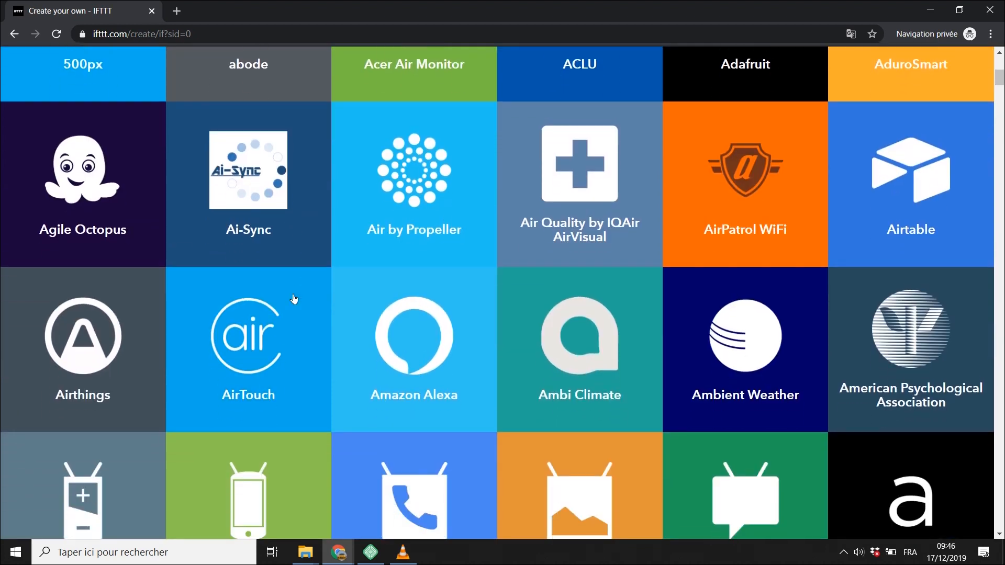
scroll(294, 299, down, 8)
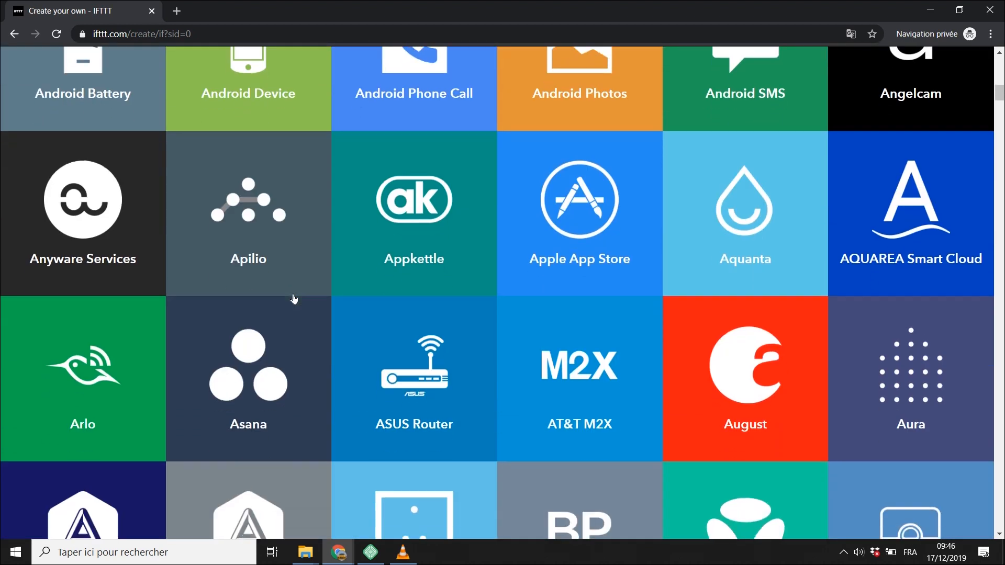
scroll(294, 299, down, 7)
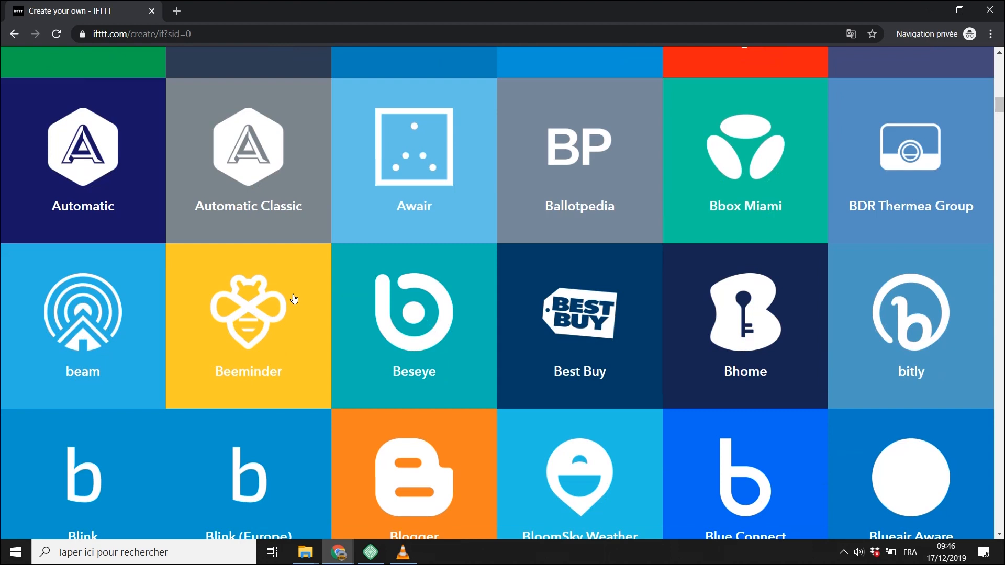
scroll(294, 299, down, 10)
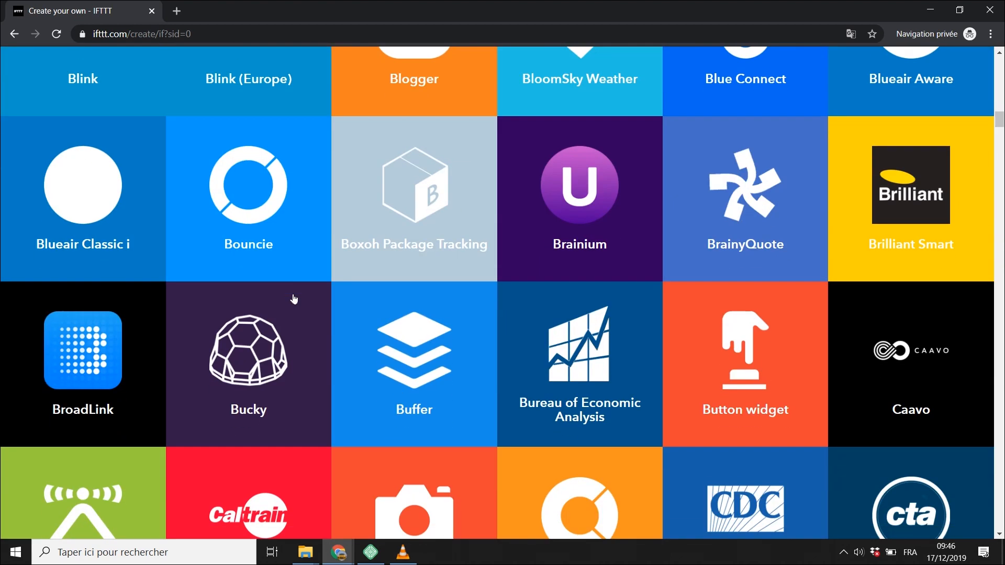
scroll(296, 301, down, 9)
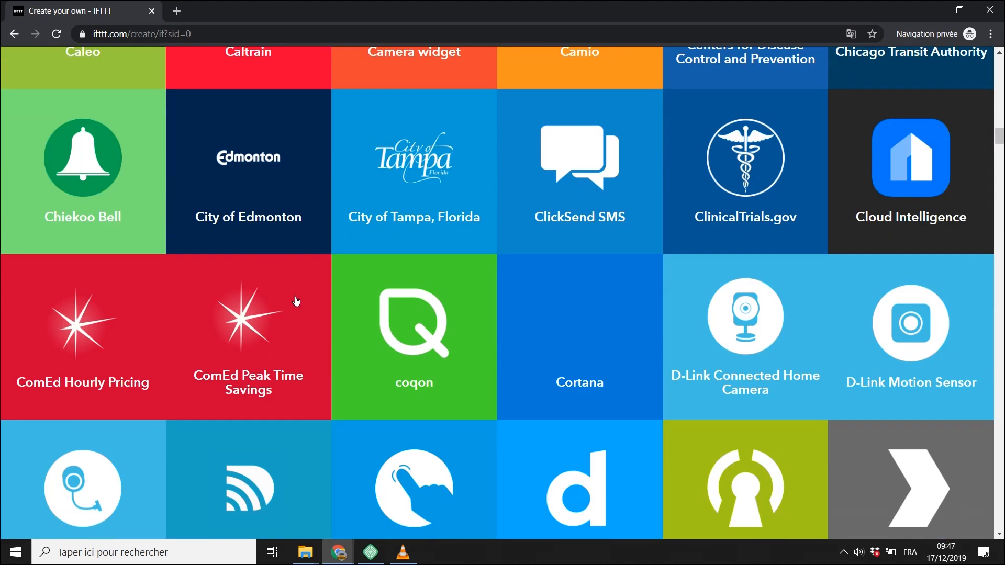
scroll(296, 300, down, 9)
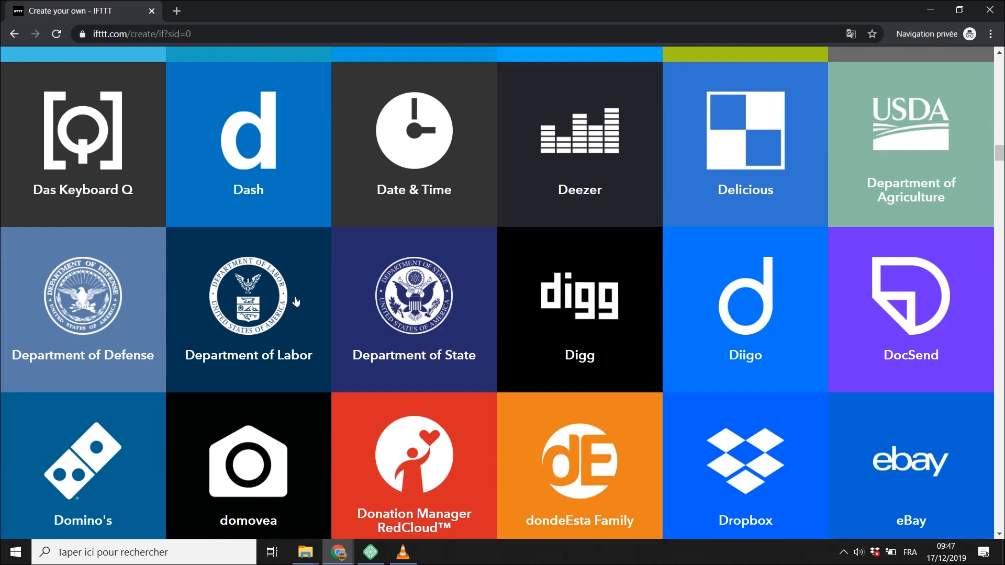
scroll(295, 303, down, 4)
scroll(296, 305, down, 10)
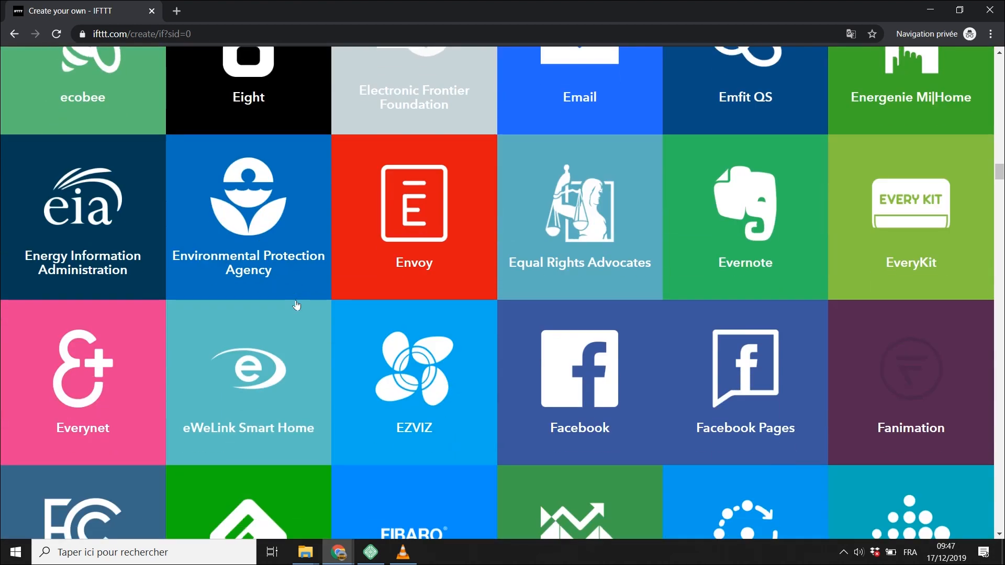
scroll(296, 306, down, 10)
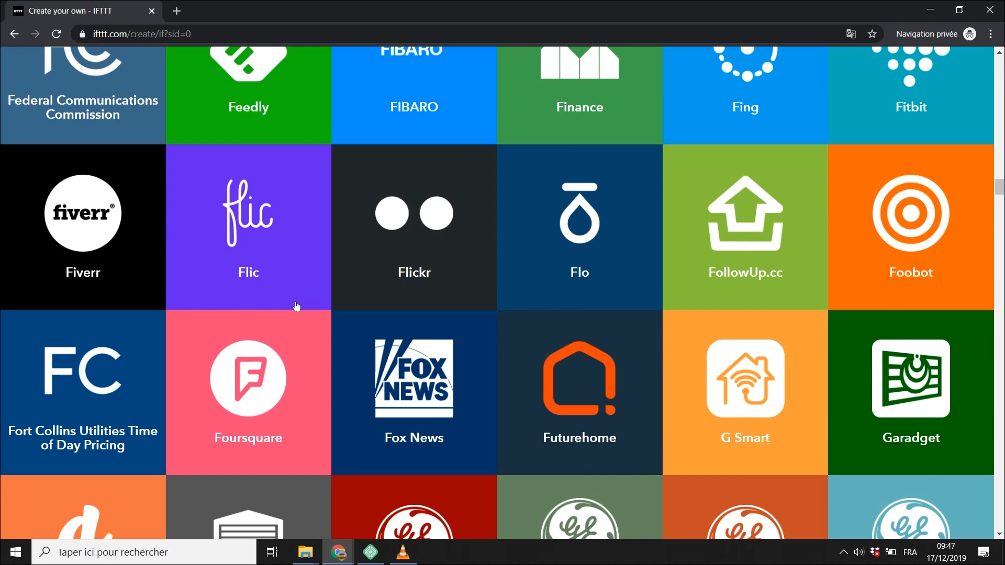
scroll(296, 306, down, 15)
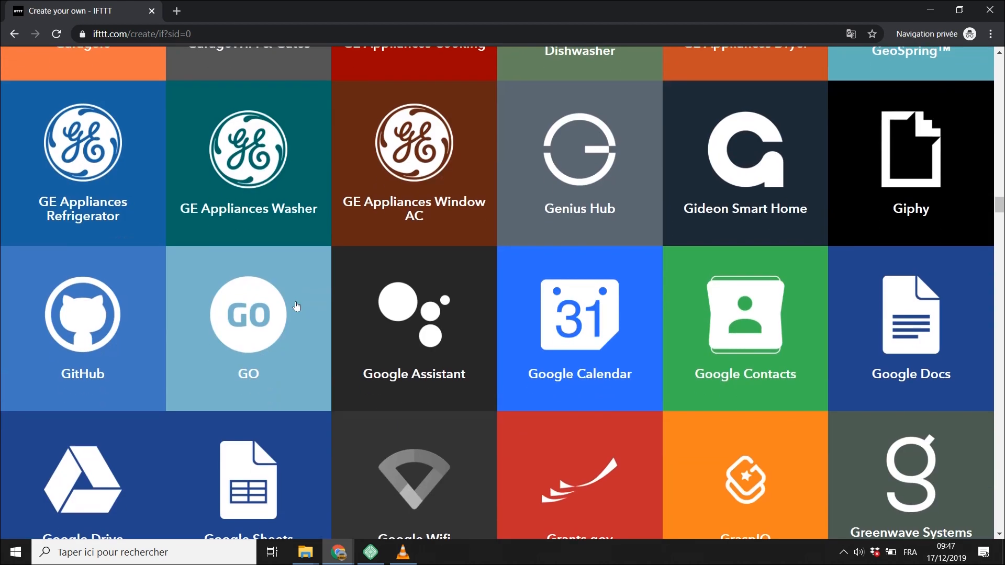
scroll(296, 306, down, 12)
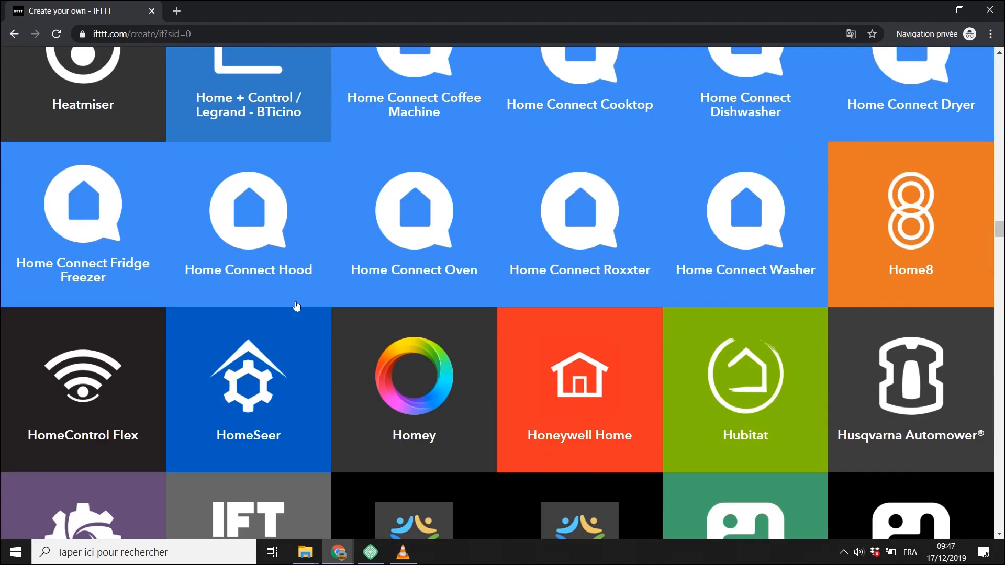
scroll(296, 305, down, 13)
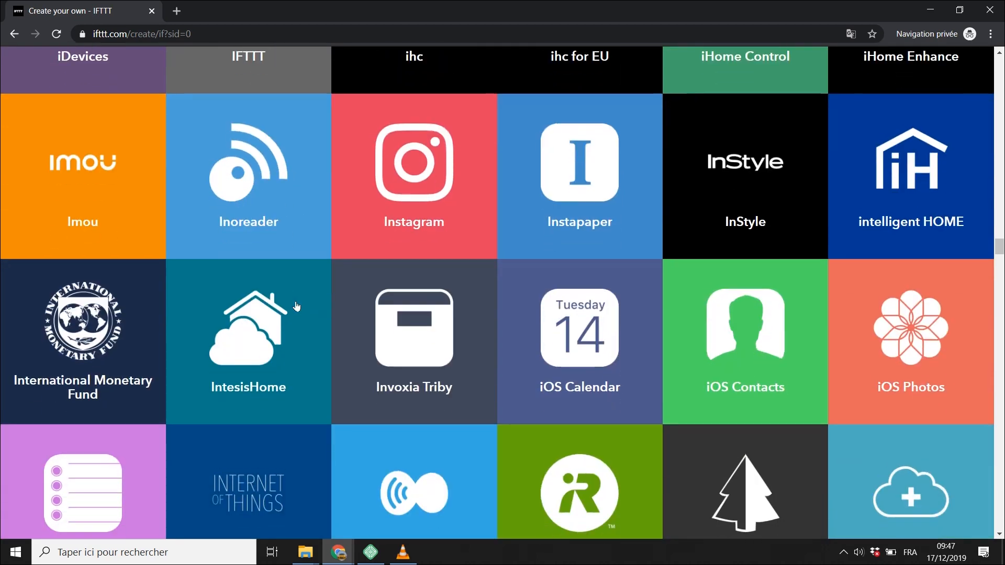
scroll(296, 306, down, 10)
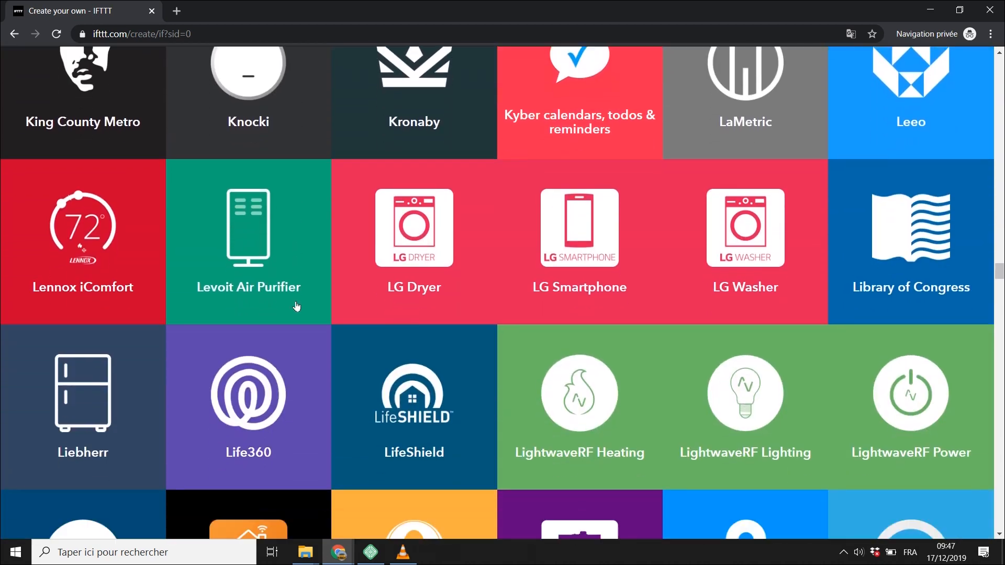
scroll(296, 306, down, 13)
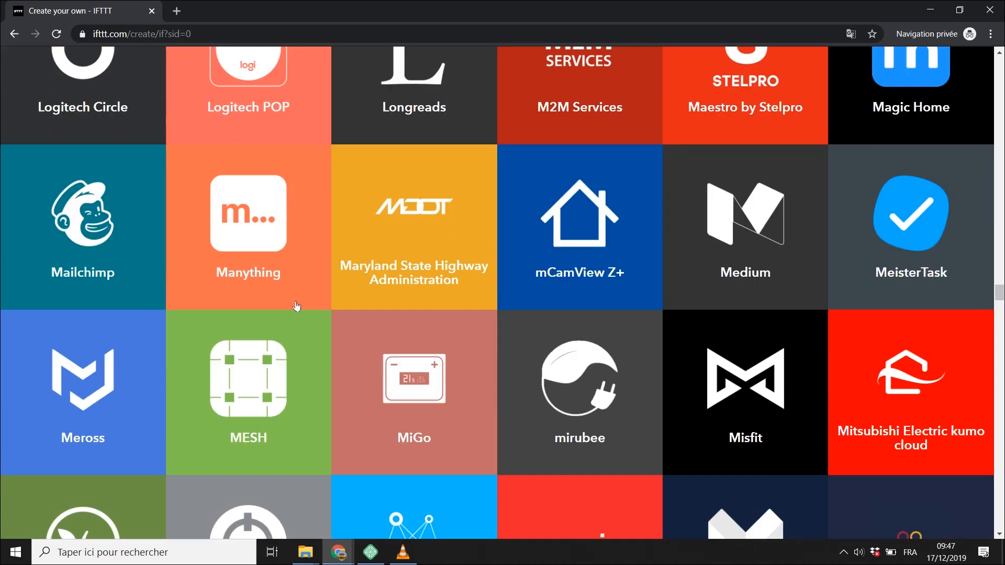
scroll(296, 306, down, 15)
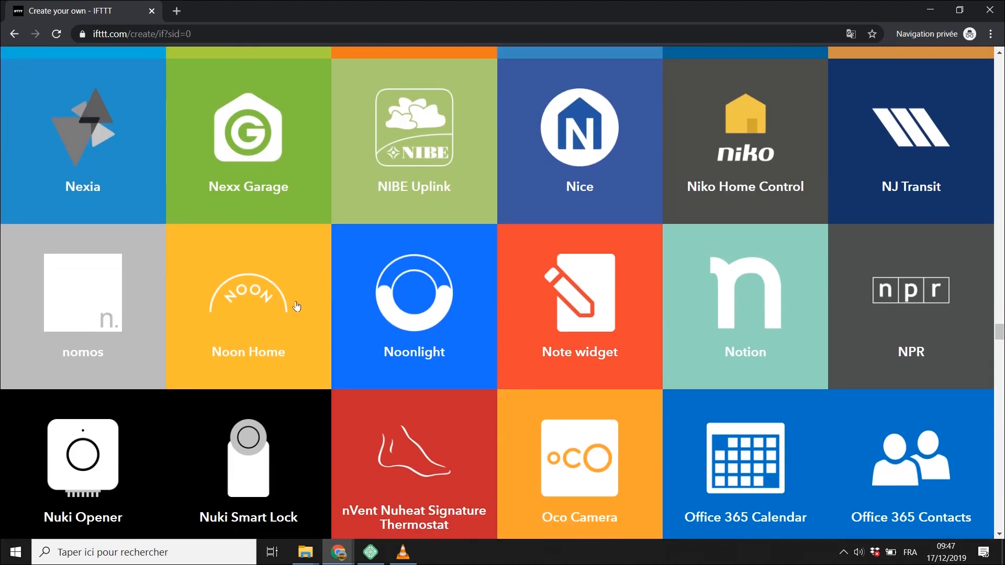
scroll(296, 306, up, 20)
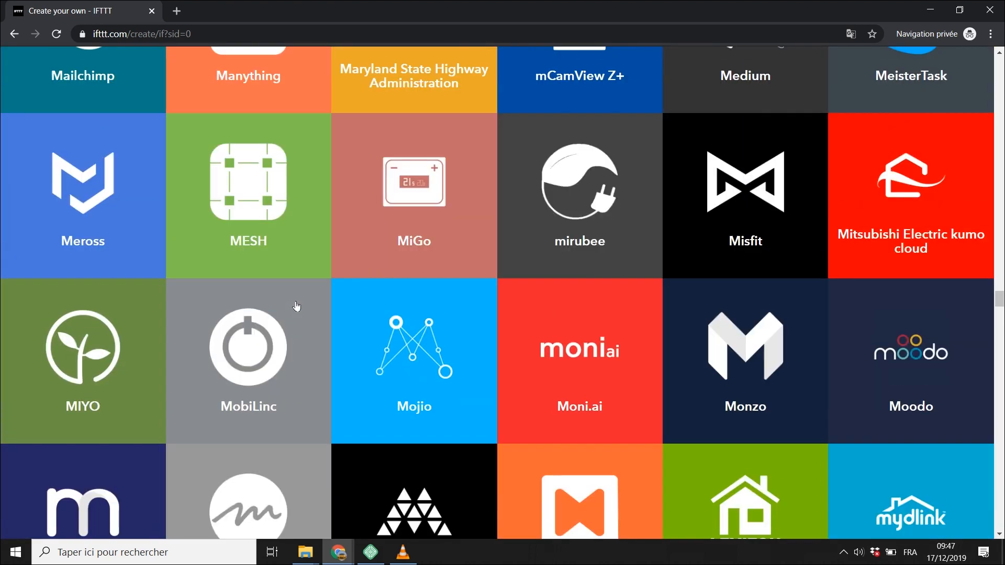
Step: Search the trigger services for Date & Time and choose it as the applet's trigger service
scroll(296, 306, up, 20)
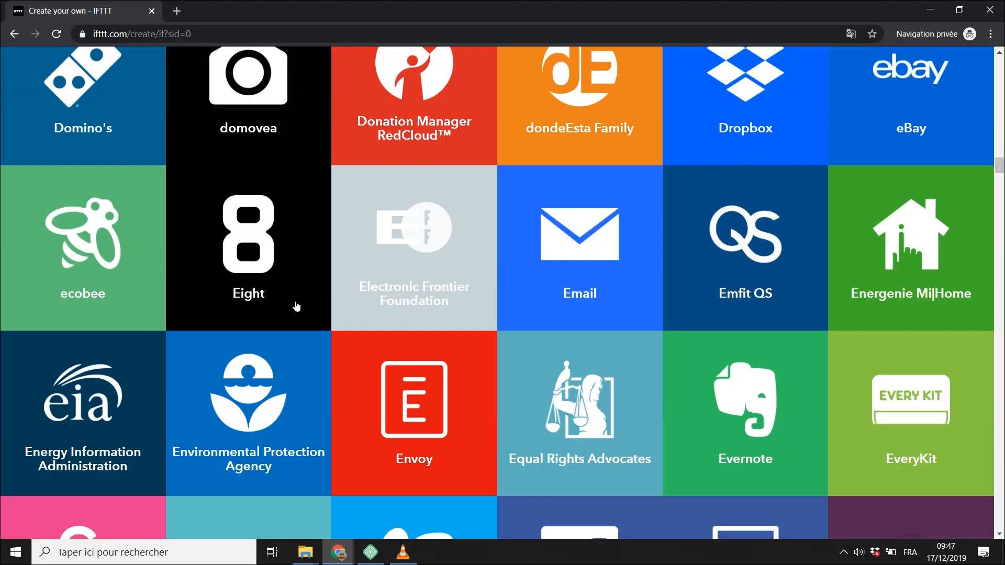
scroll(296, 306, up, 15)
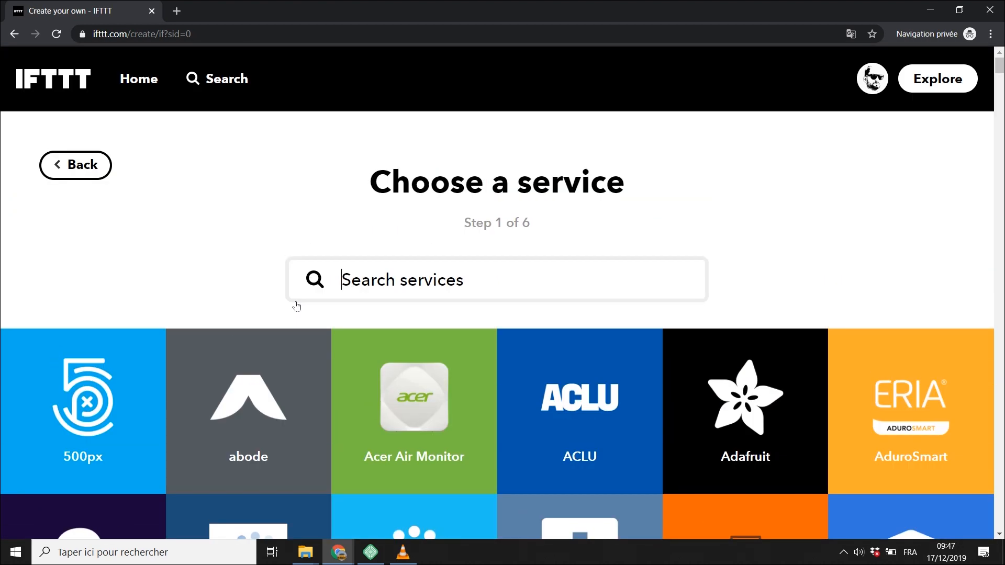
click(361, 281)
click(340, 281)
text(date é)
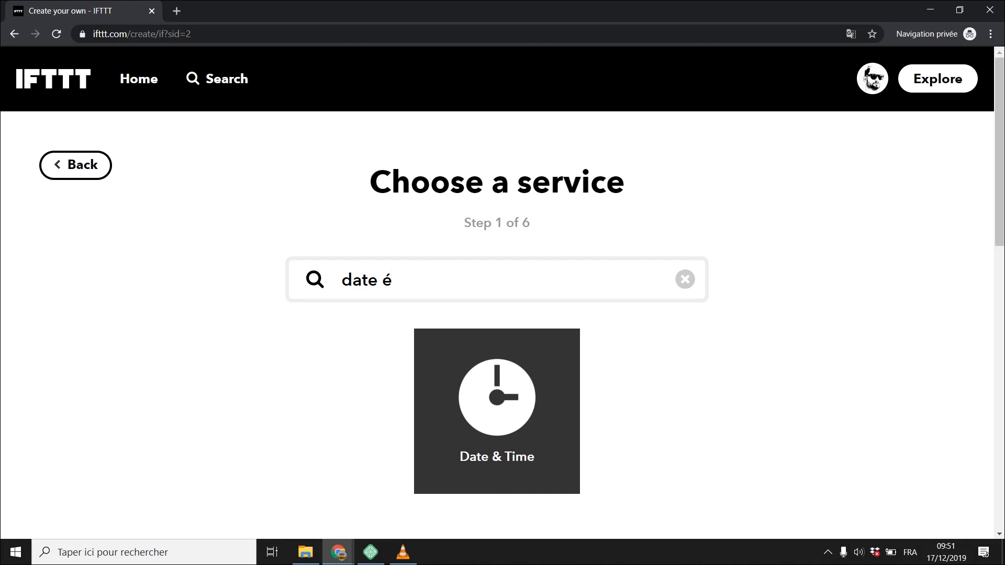
text( &é time)
click(404, 281)
key(BackSpace)
click(481, 275)
scroll(435, 265, down, 3)
click(489, 258)
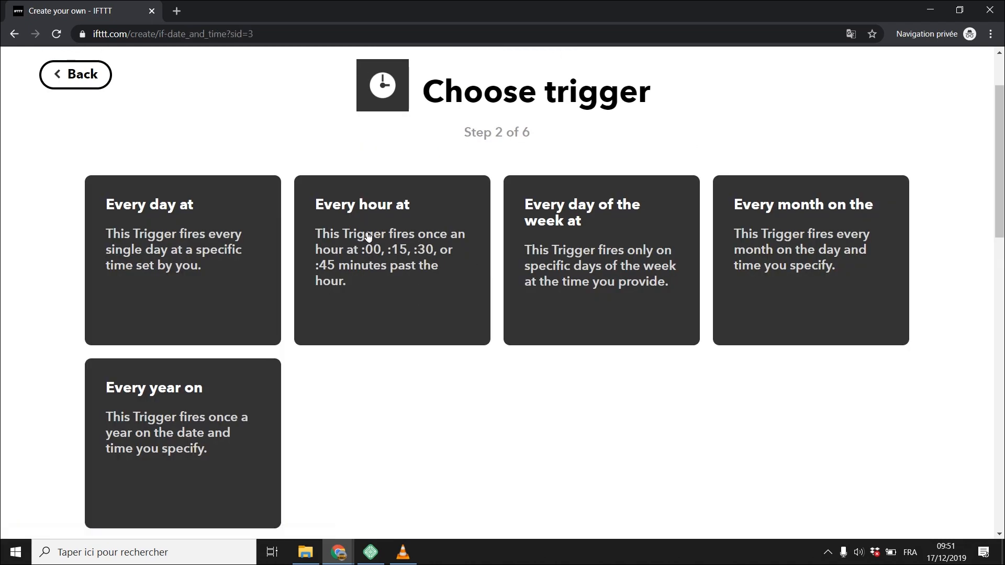
Step: Create an "Every hour at" trigger set to 45 minutes past the hour
click(366, 234)
click(534, 243)
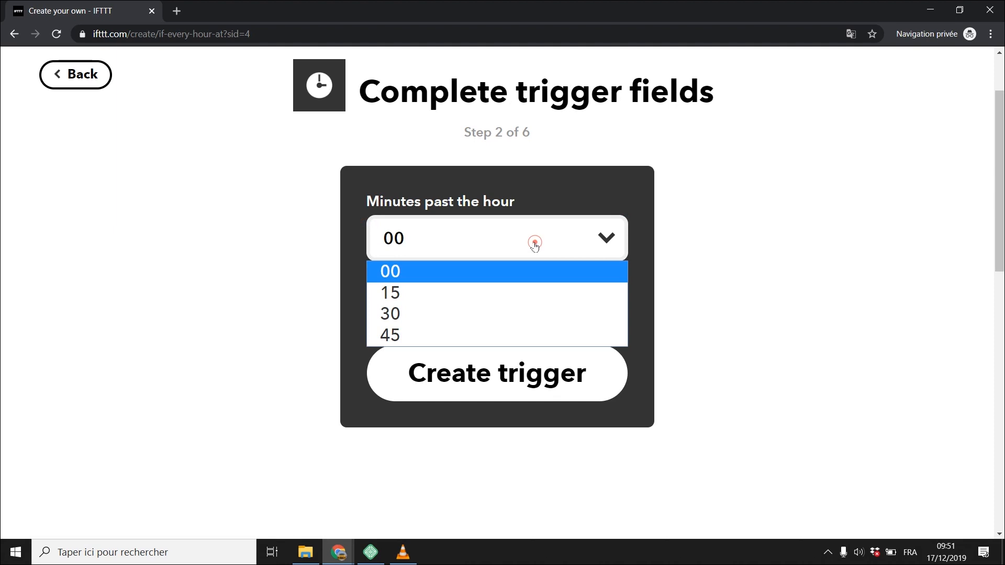
click(394, 335)
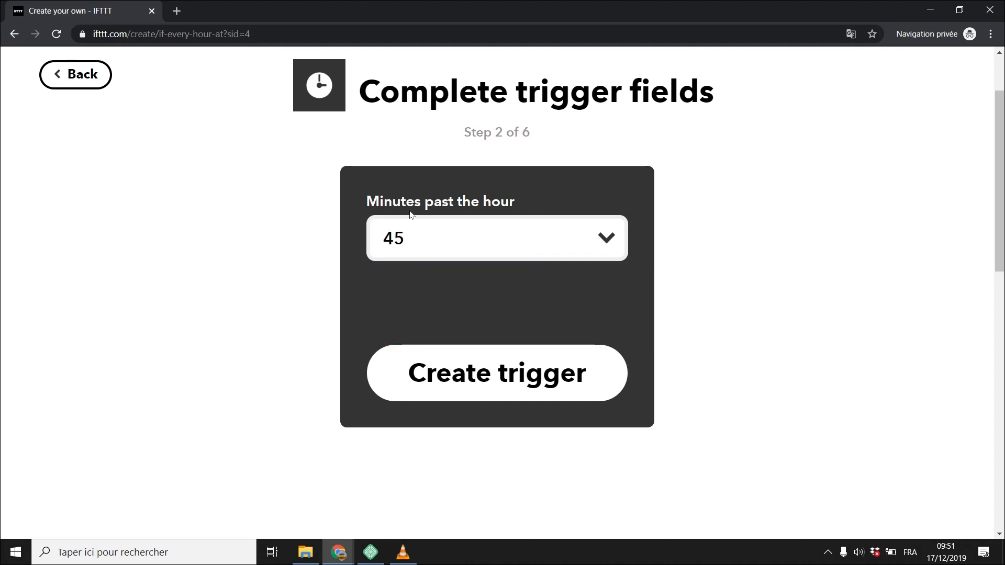
click(506, 369)
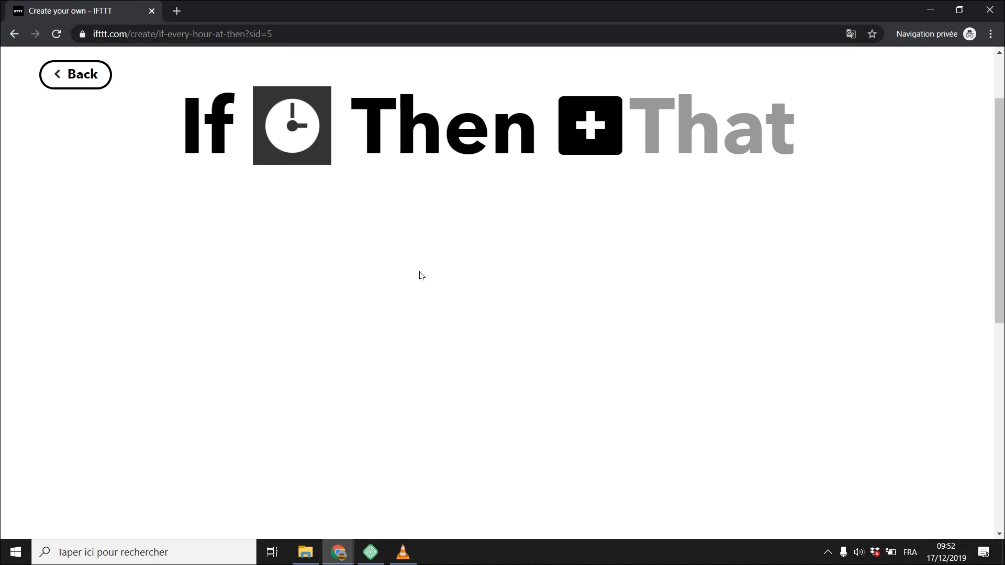
Step: Open the service selection for the applet's "That" part, search for twitter and choose Twitter as the action service
scroll(422, 275, up, 2)
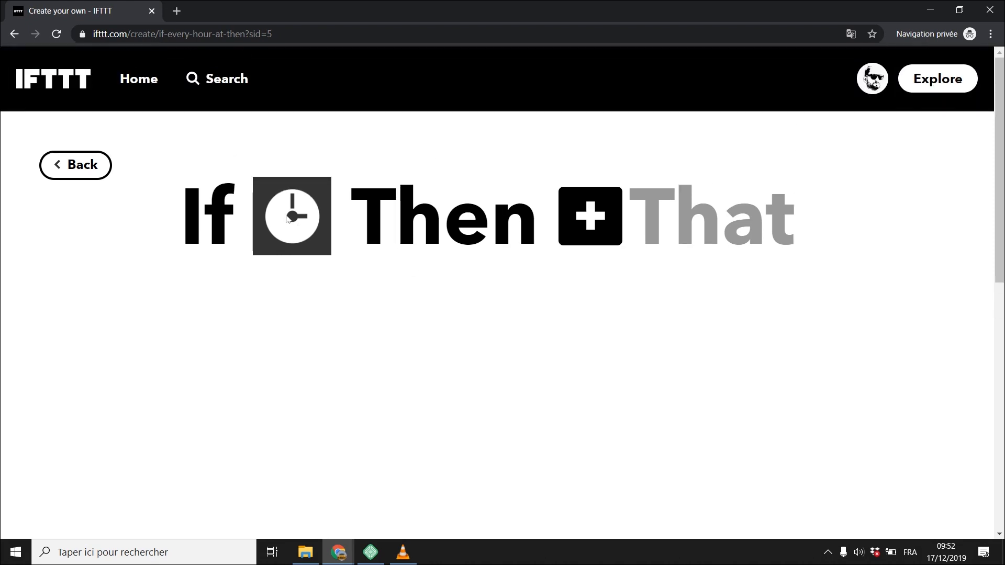
click(592, 216)
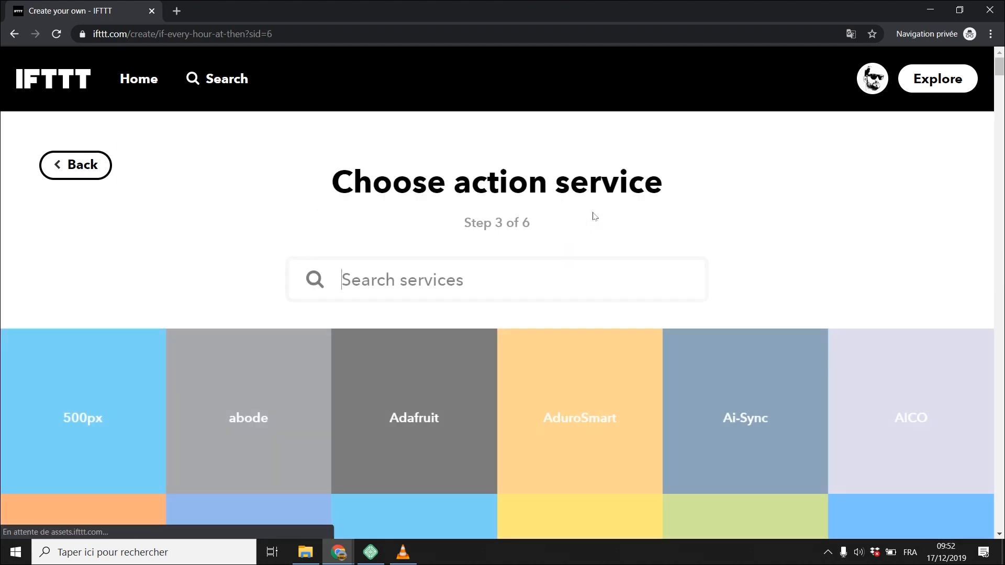
scroll(419, 256, down, 7)
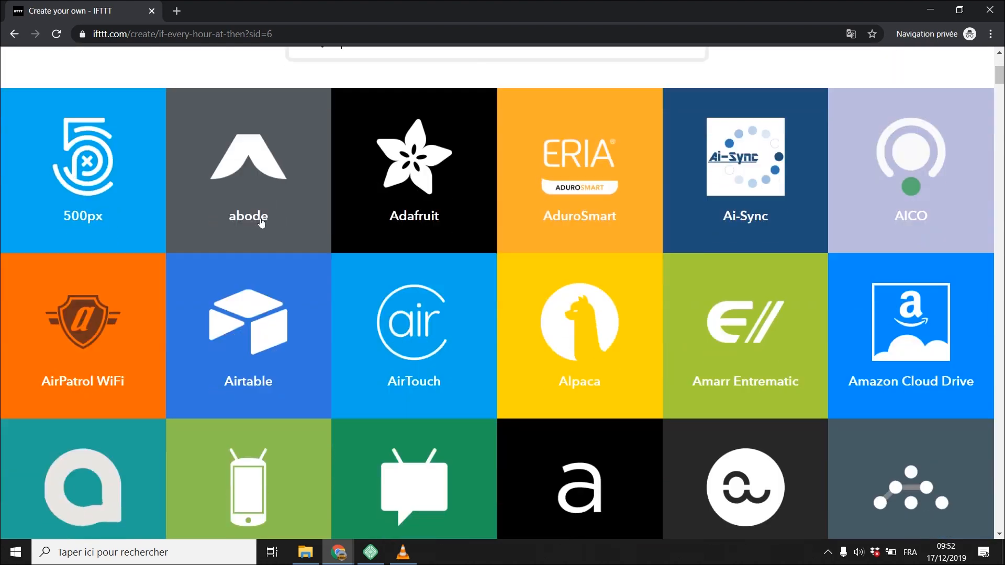
scroll(419, 256, down, 1)
scroll(417, 251, up, 8)
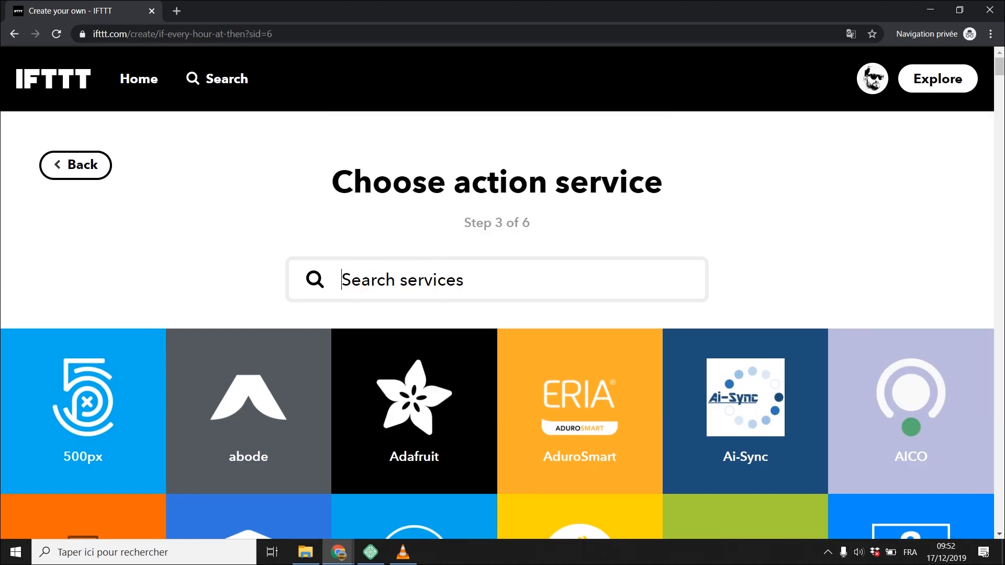
text(twitter)
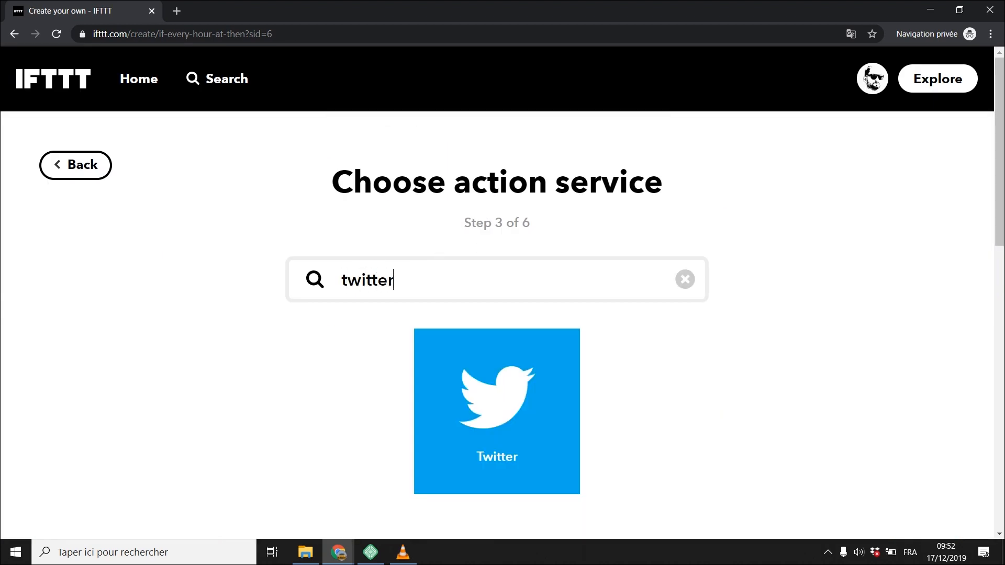
click(506, 393)
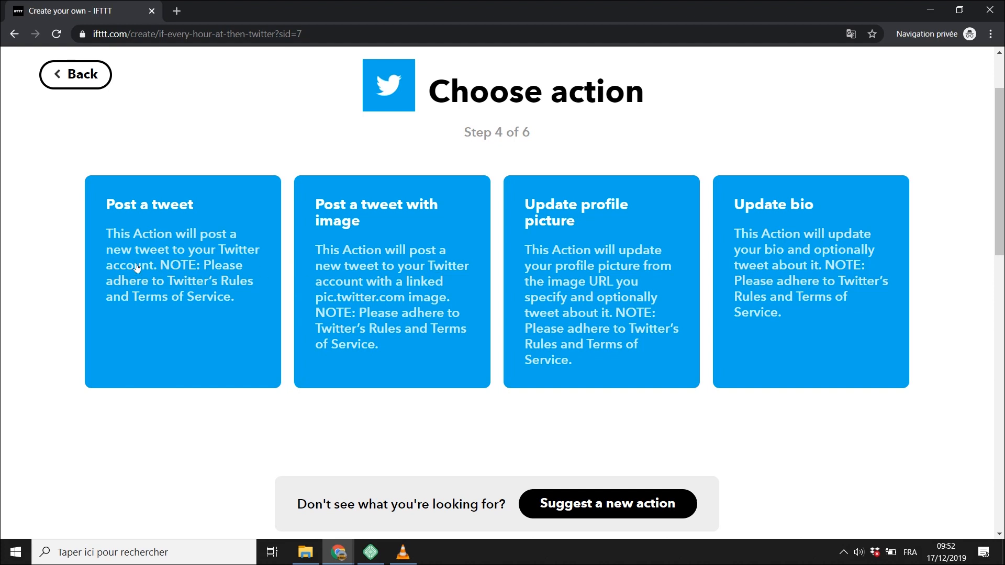
Step: Choose the "Post a tweet" action and open its tweet text for editing
click(175, 253)
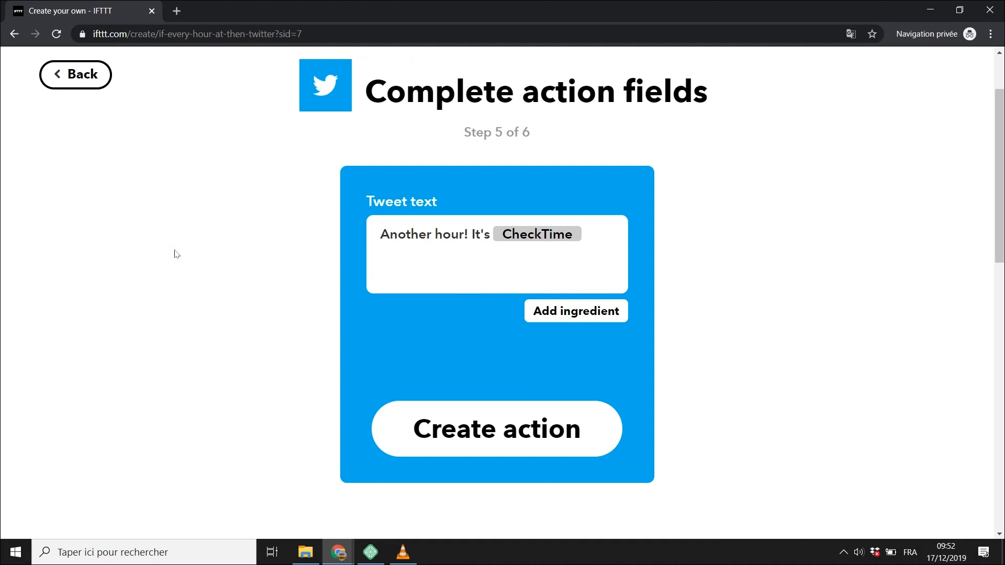
click(594, 236)
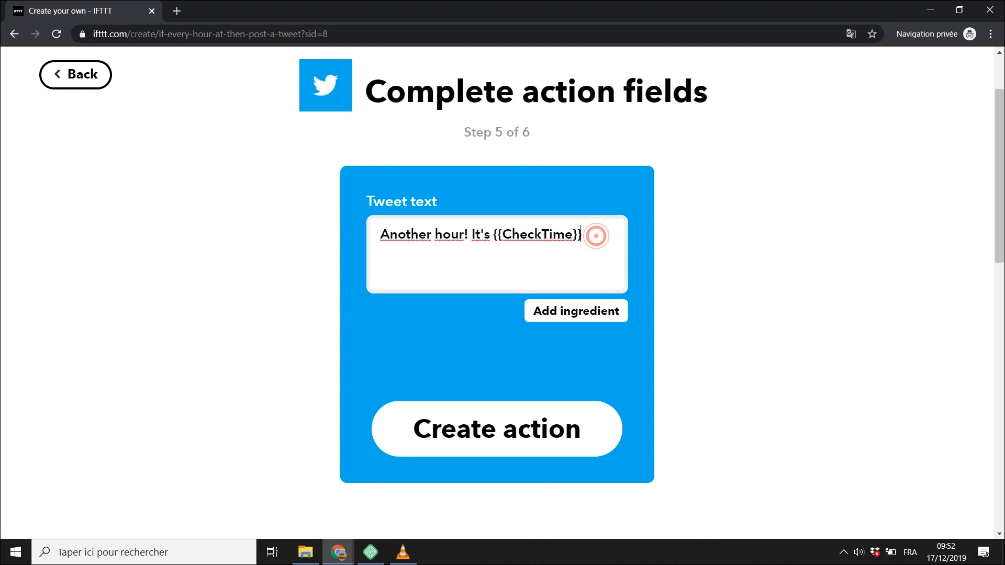
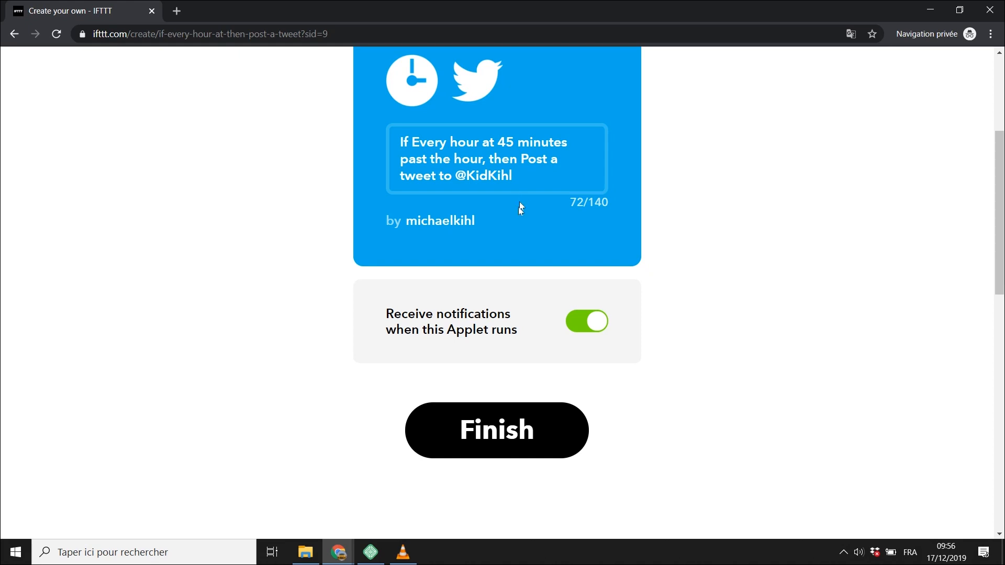
Step: Turn off notifications for when the applet runs and finish creating the applet
click(576, 323)
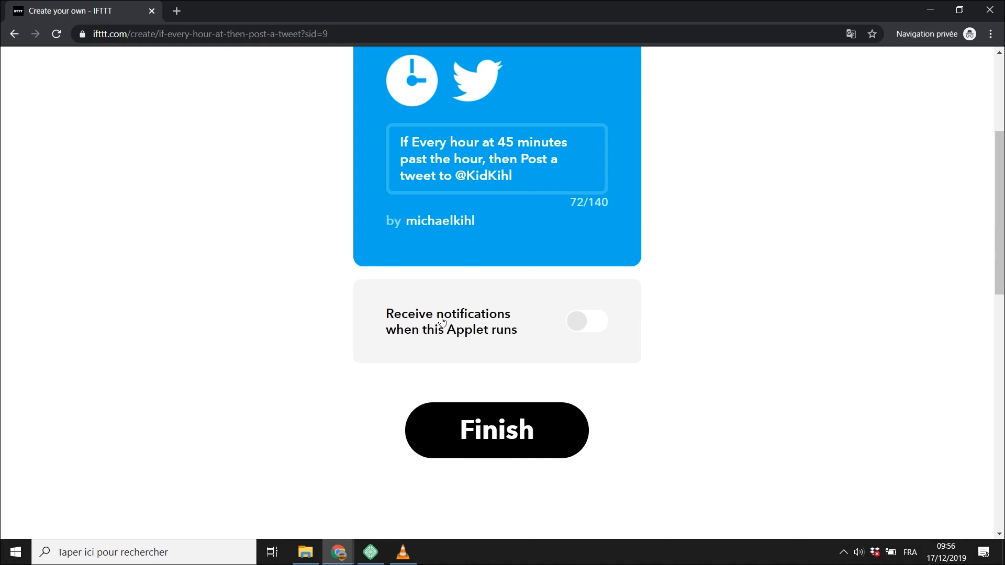
click(497, 432)
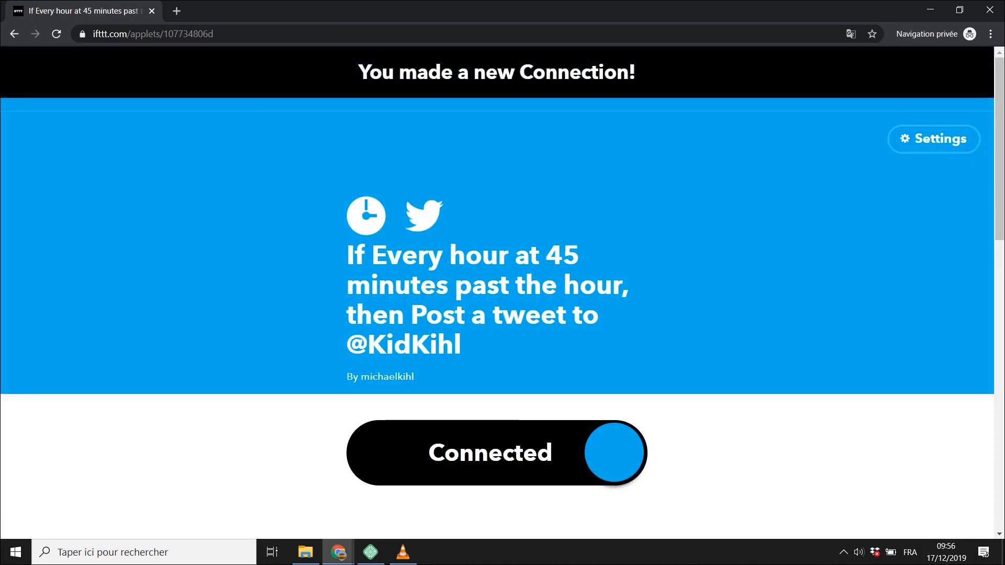
Step: Look over the new applet's page and switch its connection off and back on
scroll(343, 151, down, 2)
scroll(345, 154, up, 2)
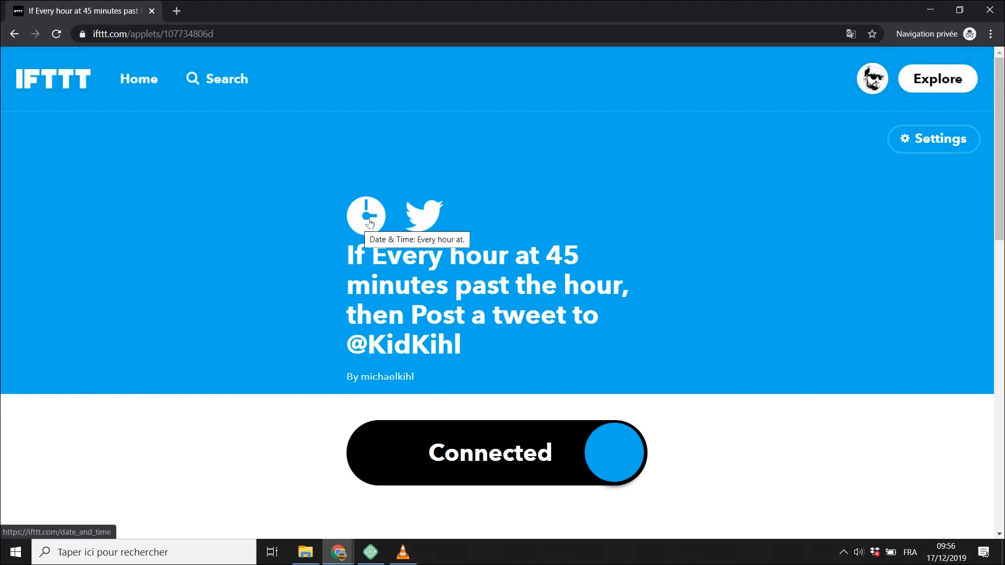
scroll(589, 247, down, 3)
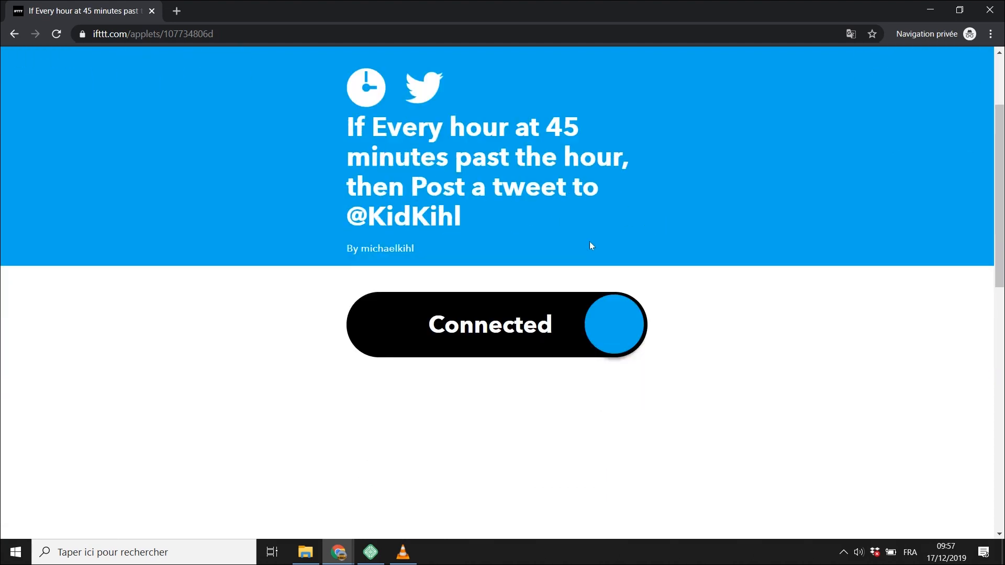
click(483, 324)
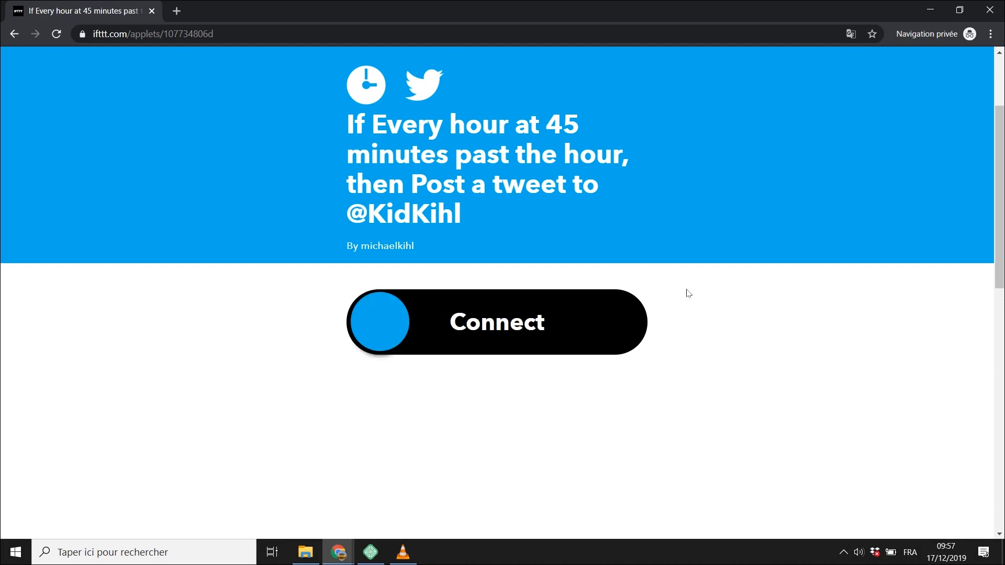
click(539, 322)
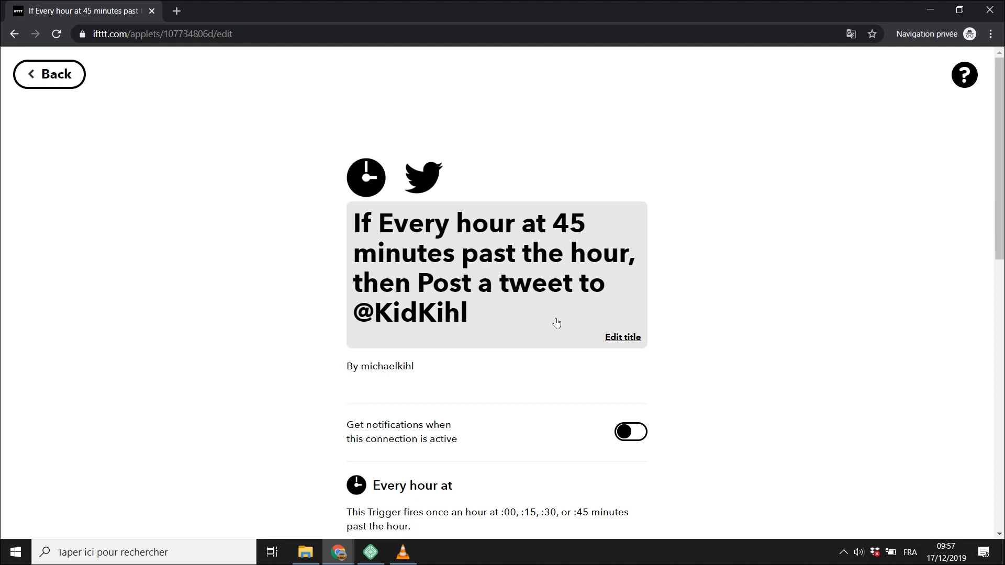
Step: Review the applet's title, notification, trigger and tweet settings, opening the title for editing and leaving it
scroll(457, 243, down, 5)
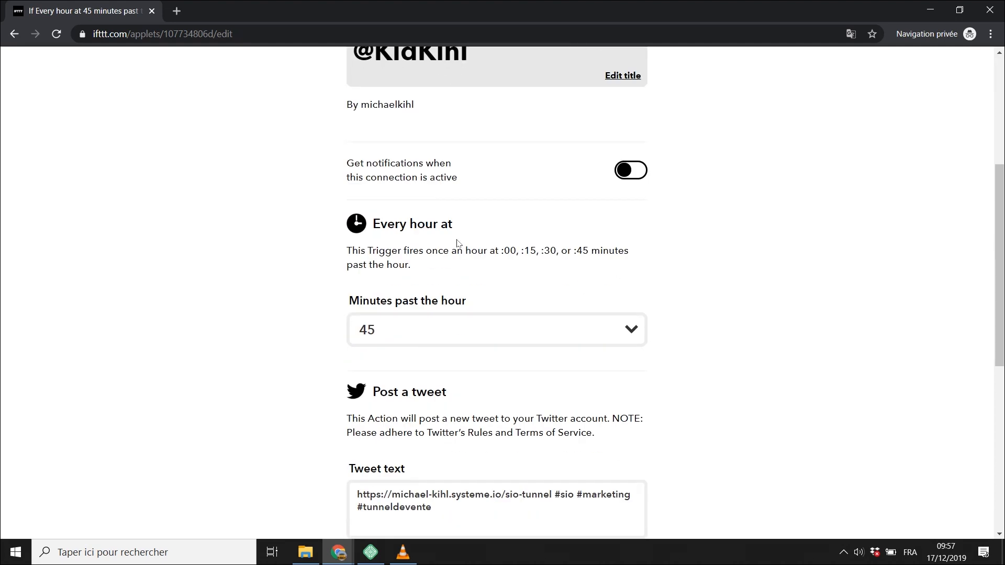
scroll(492, 279, up, 2)
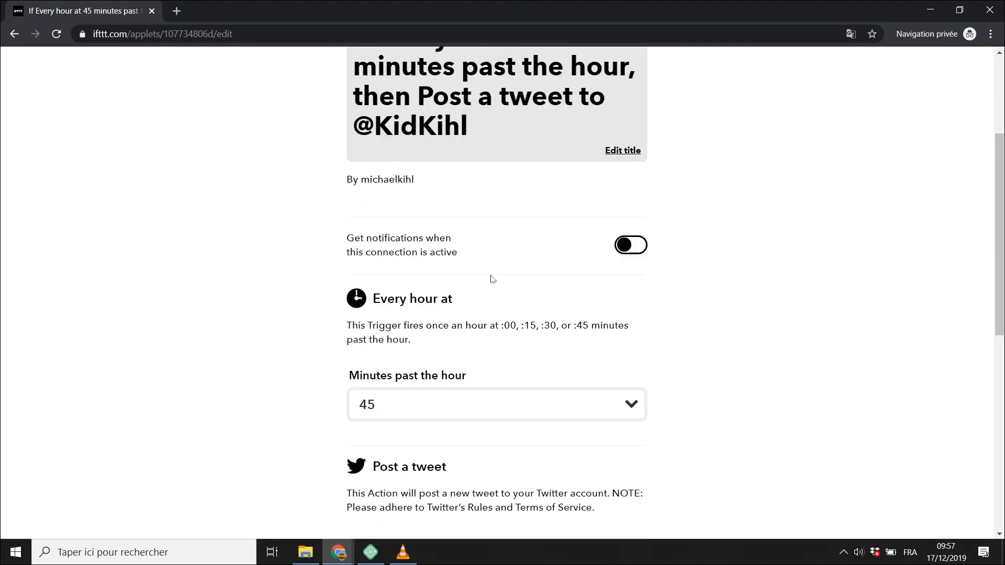
scroll(492, 279, up, 2)
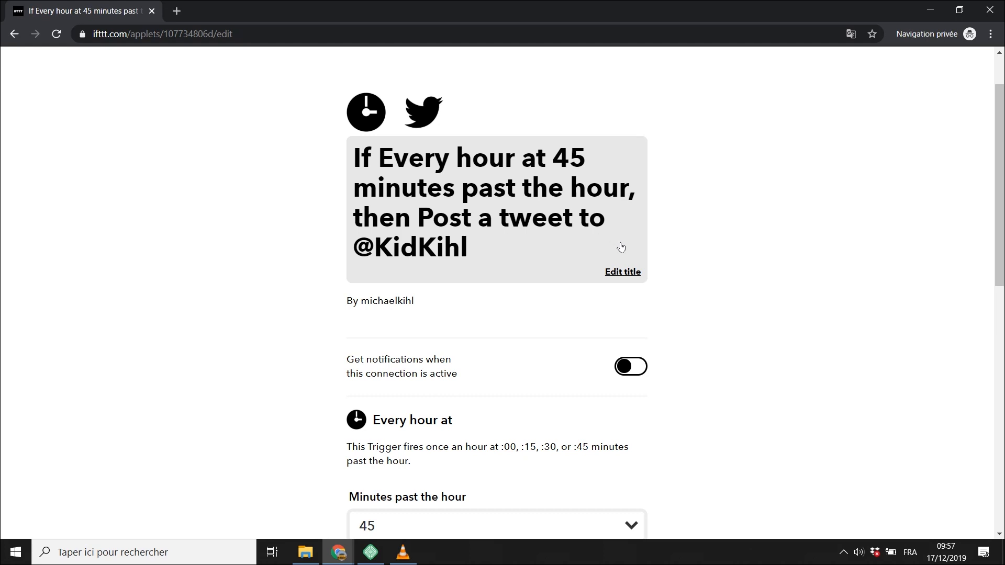
click(622, 272)
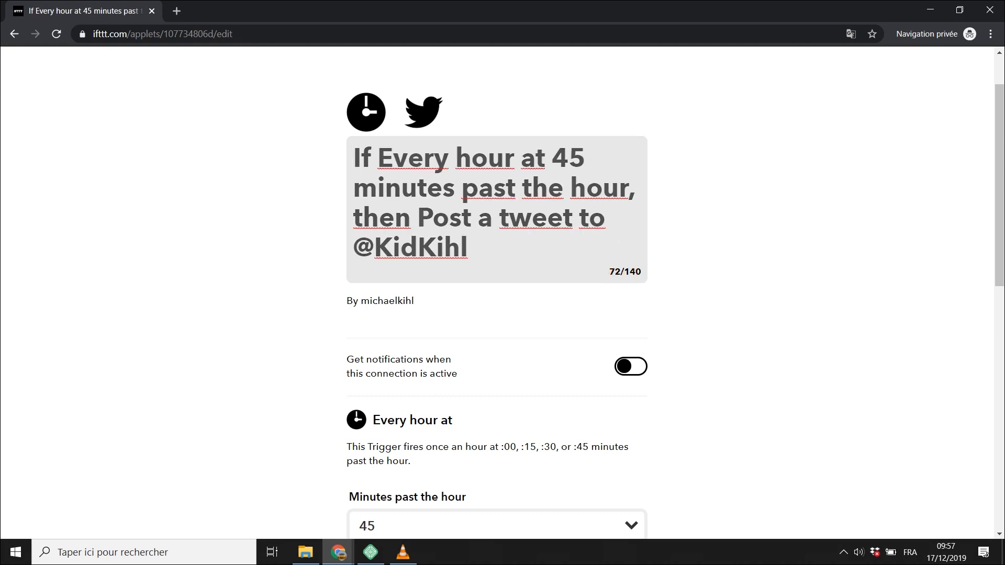
scroll(502, 293, down, 3)
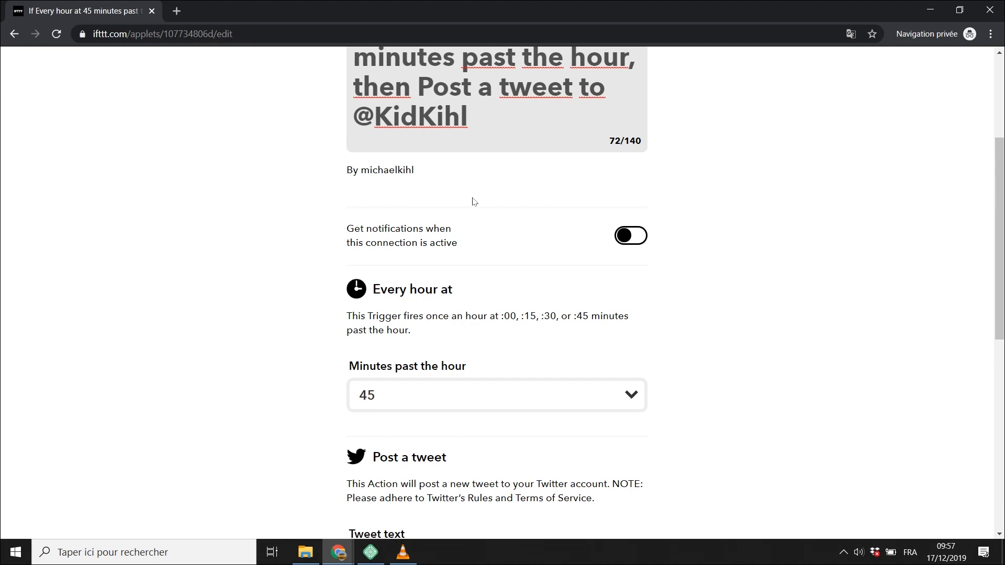
scroll(474, 202, down, 4)
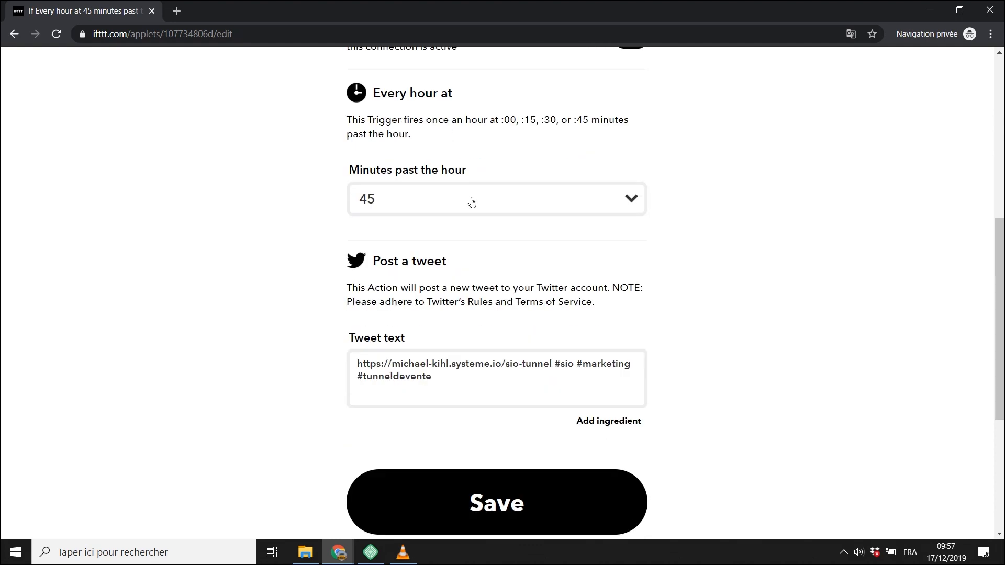
scroll(472, 202, up, 7)
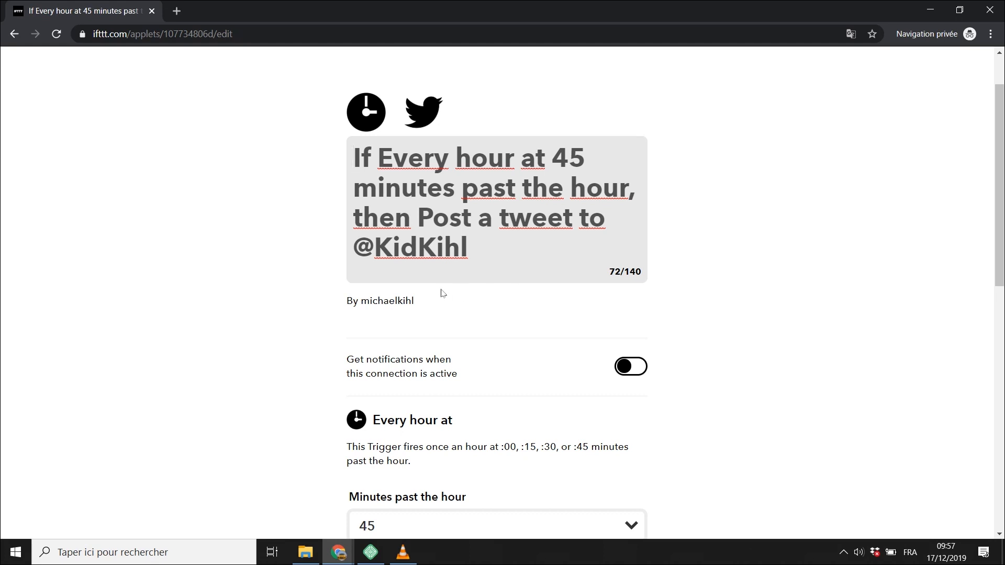
click(739, 206)
Step: Add the line "Découvre comment démarrer un business en ligne" above the link in the tweet text and save the applet
scroll(739, 206, down, 5)
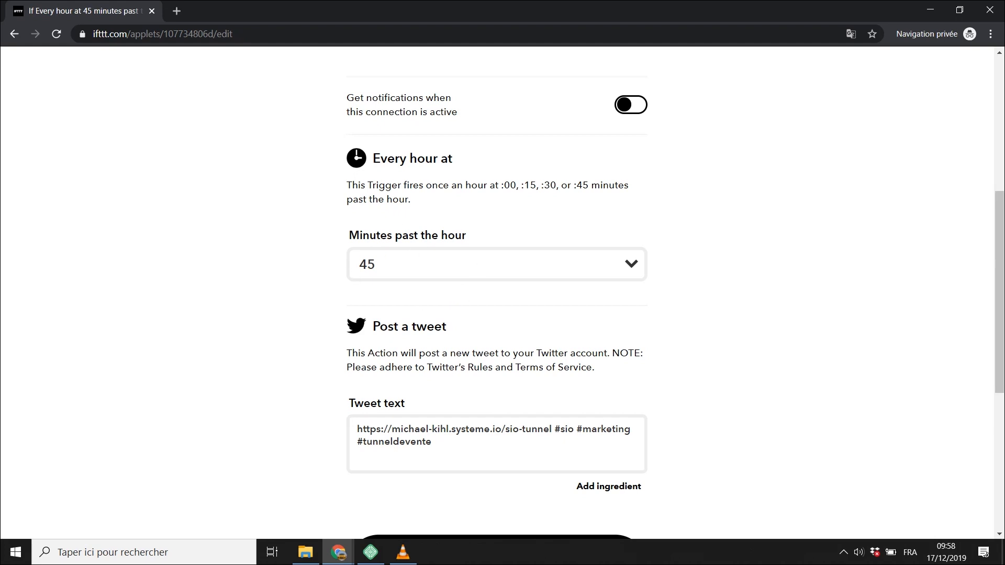
scroll(478, 287, down, 1)
scroll(410, 283, down, 2)
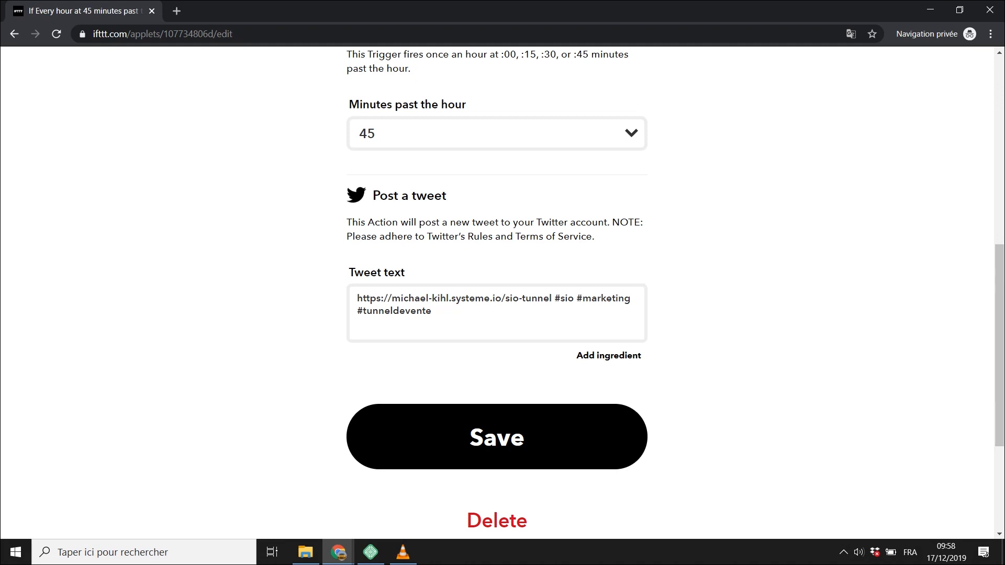
click(356, 298)
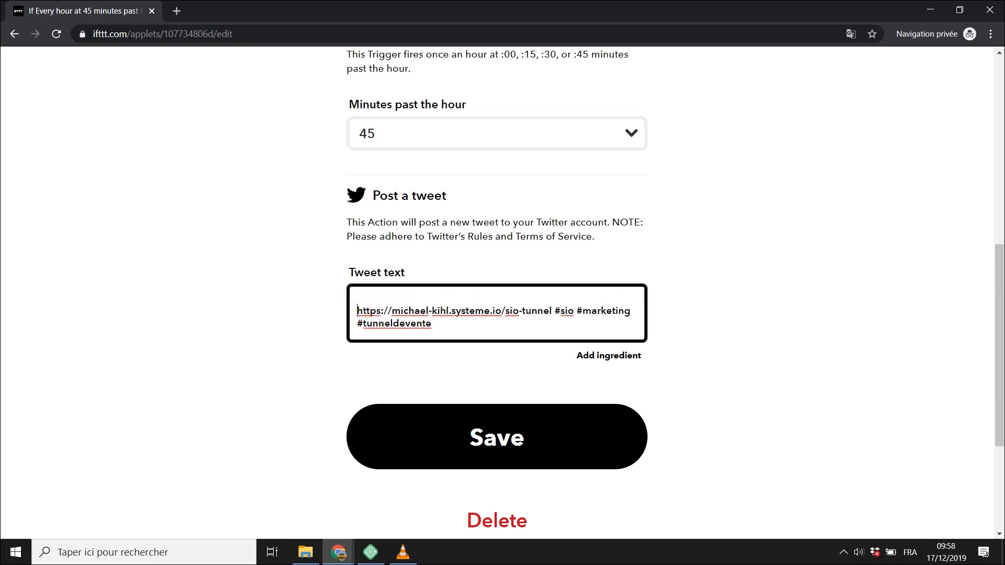
key(Return)
key(Up)
text(Découvre comment démarrer un busine)
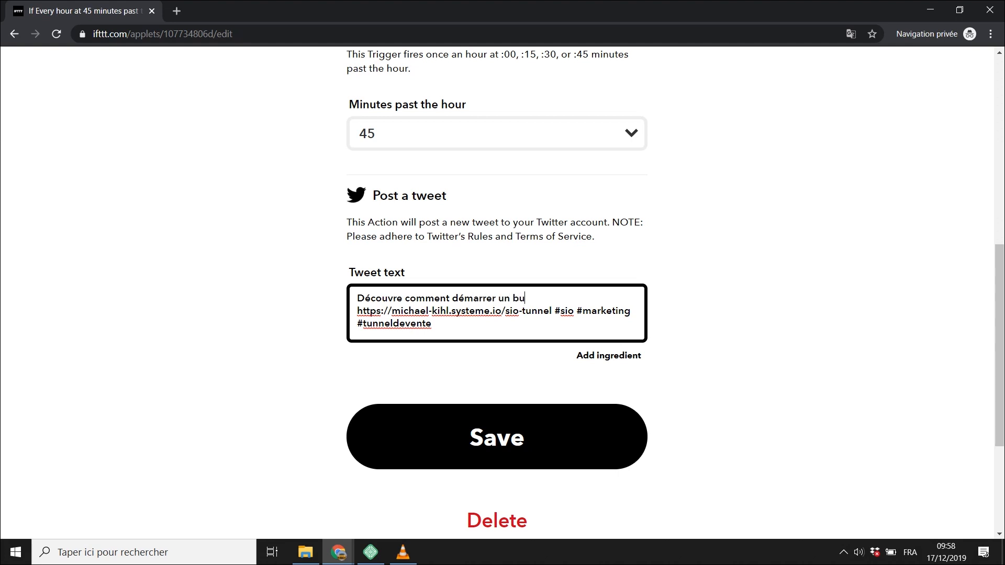
text(ss en ligne)
scroll(408, 225, down, 2)
click(498, 308)
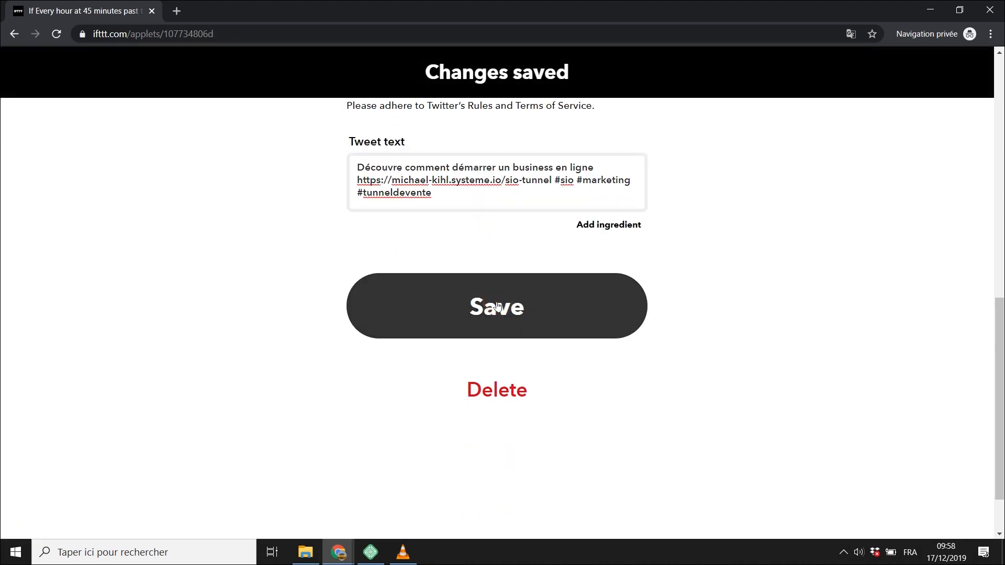
scroll(473, 368, down, 5)
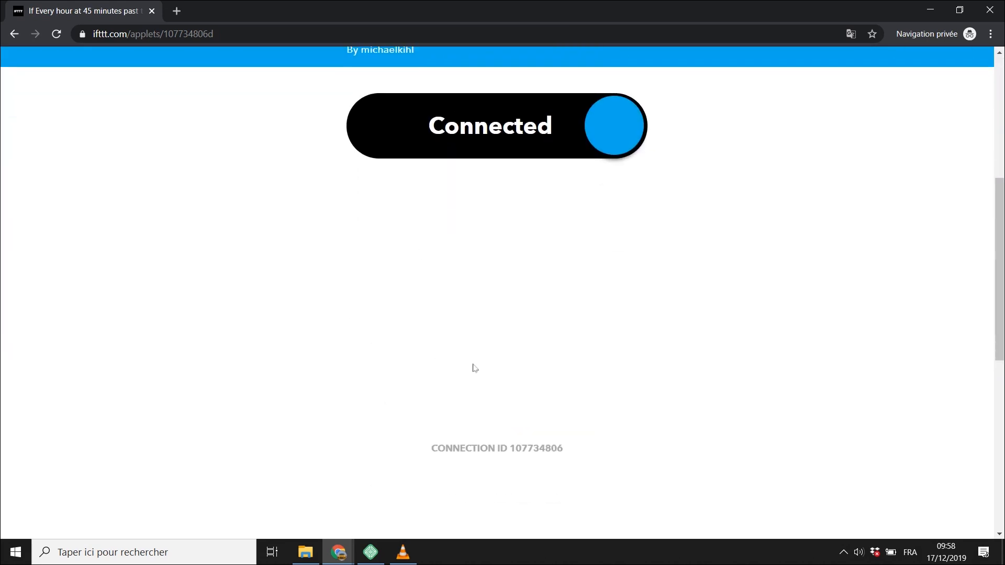
Step: Open the list of own applets and look over the connected YouTube, Pinterest, Twitter and Facebook Page applets
scroll(473, 368, up, 5)
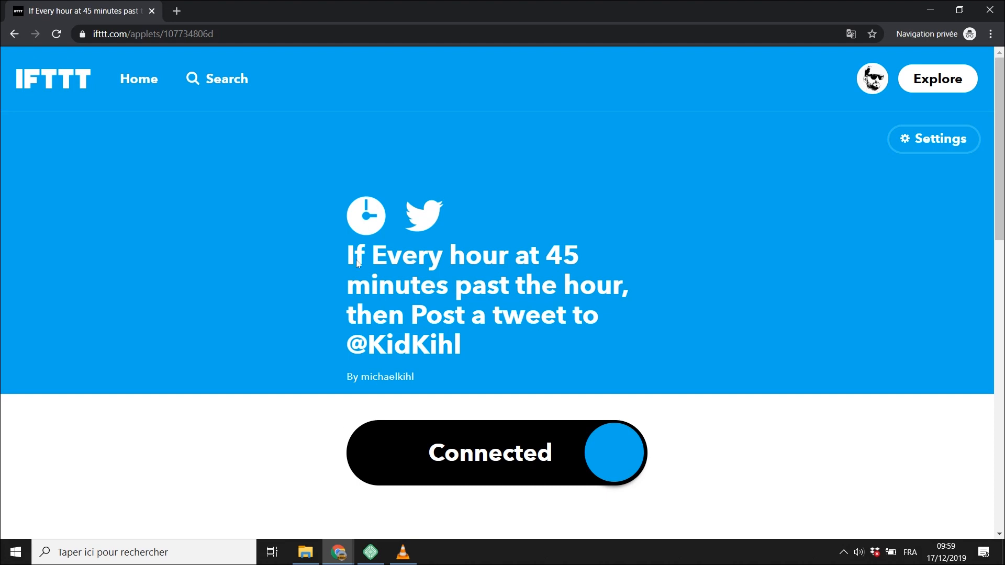
click(864, 82)
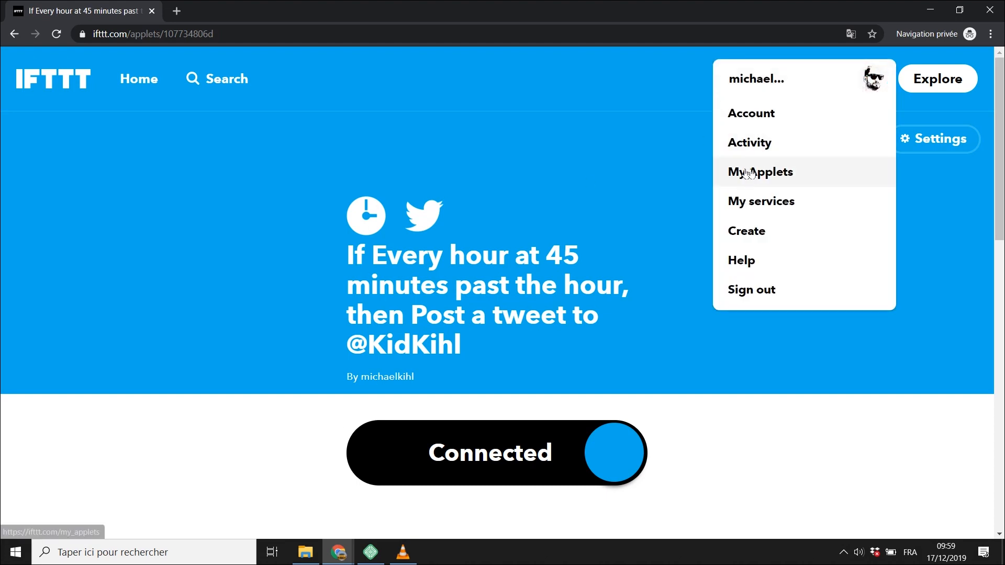
click(764, 173)
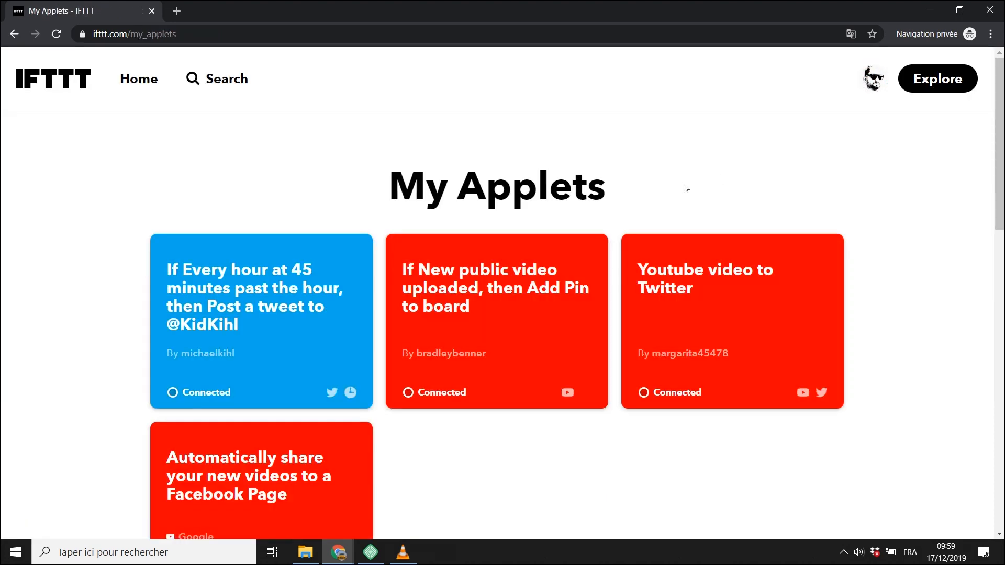
scroll(278, 163, down, 3)
scroll(279, 164, up, 2)
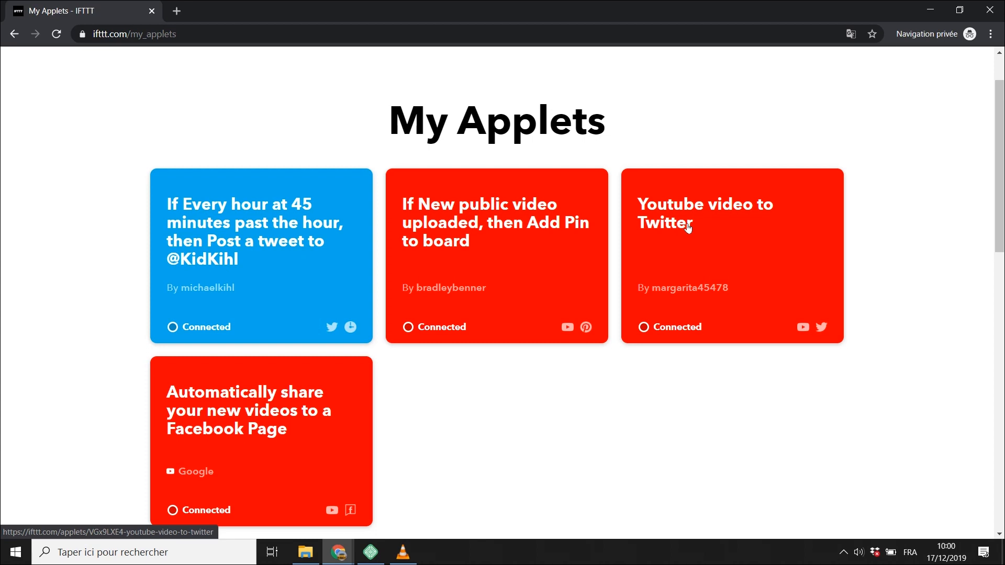
scroll(623, 220, down, 3)
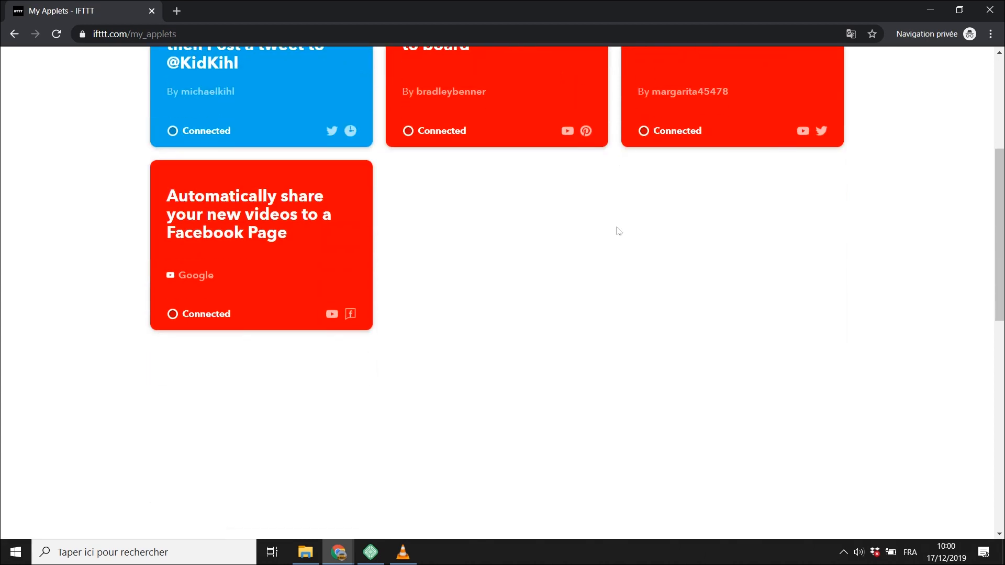
scroll(223, 250, up, 2)
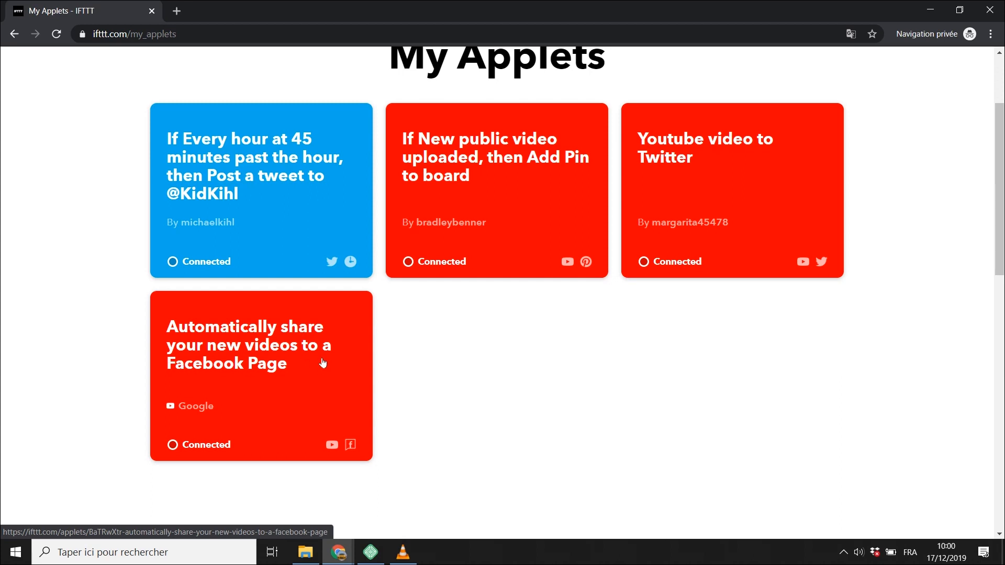
scroll(499, 393, up, 3)
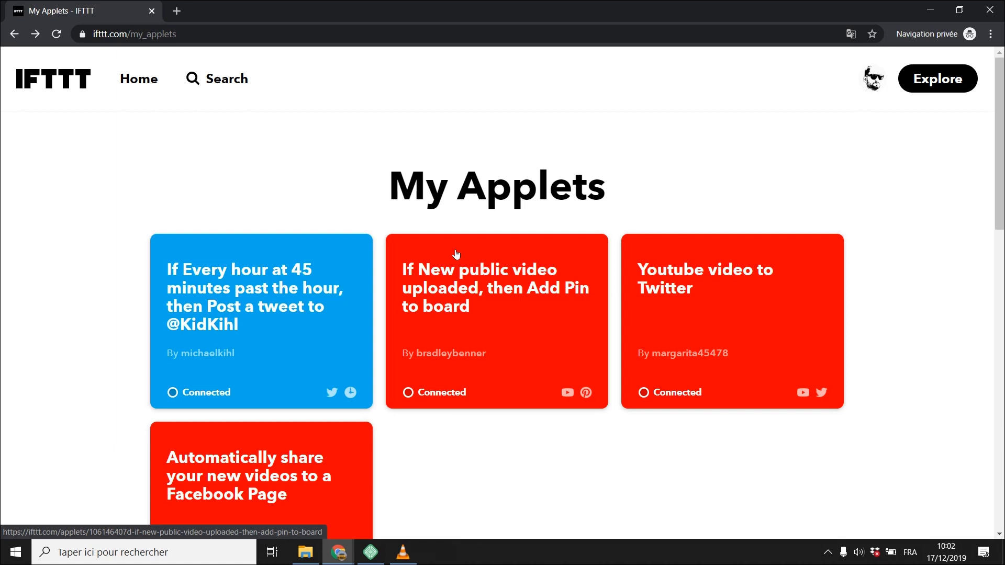
Step: Open the YouTube service from the "If New public video uploaded, then Add Pin to board" applet and bring up its account settings
click(467, 276)
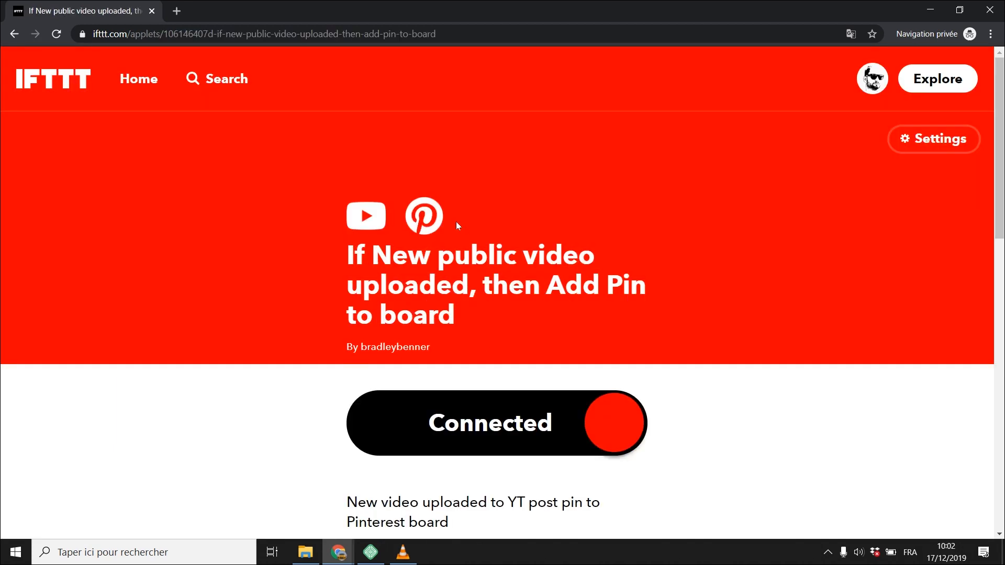
click(363, 215)
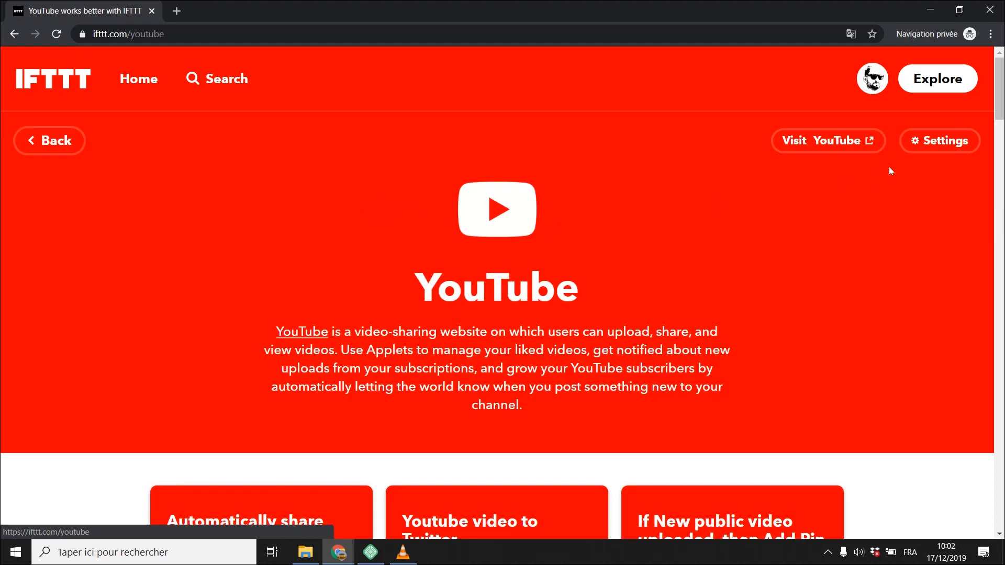
click(933, 142)
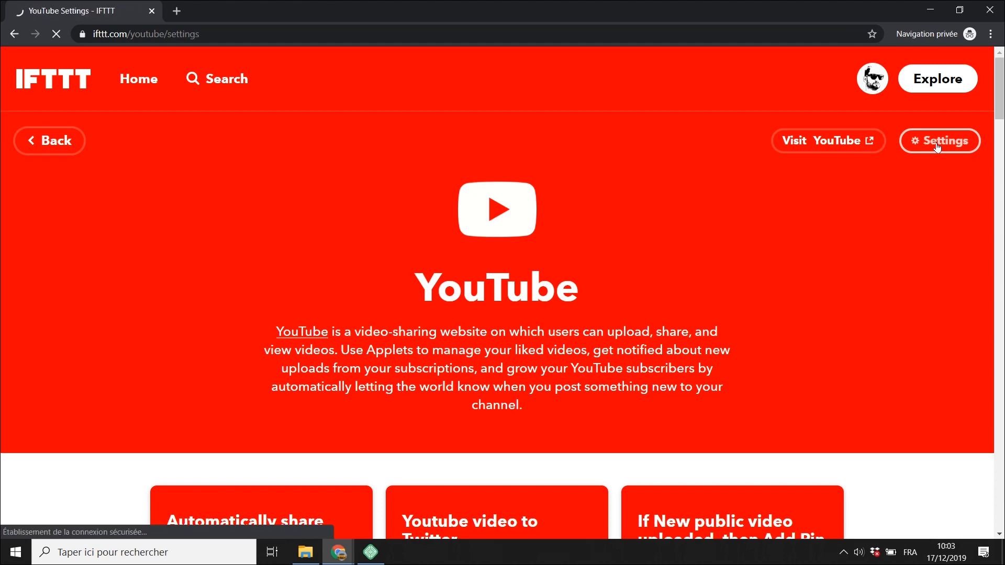
scroll(729, 204, down, 5)
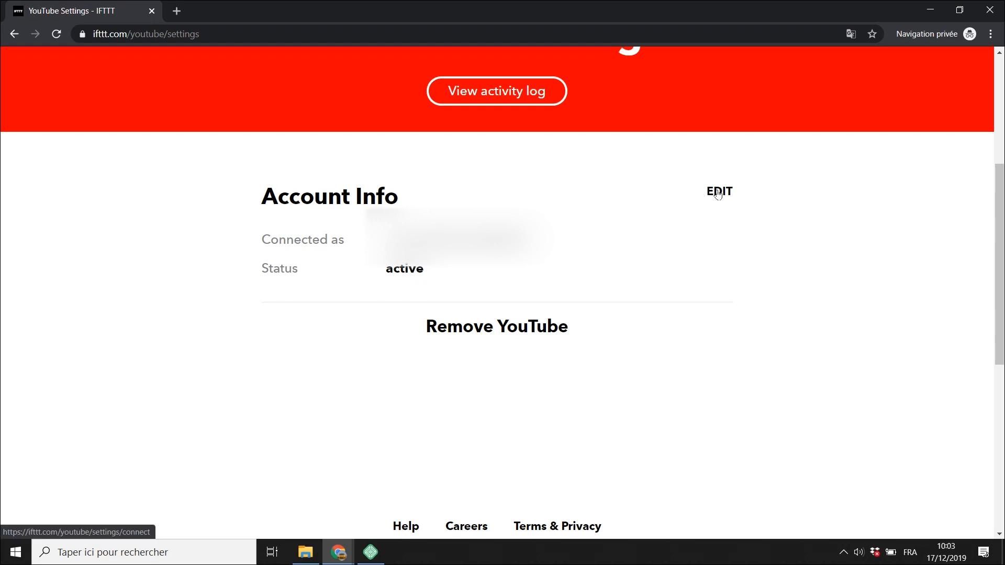
Step: Edit the connected YouTube account, authorize IFTTT to manage it through Google, and dismiss the page translation offer
click(718, 194)
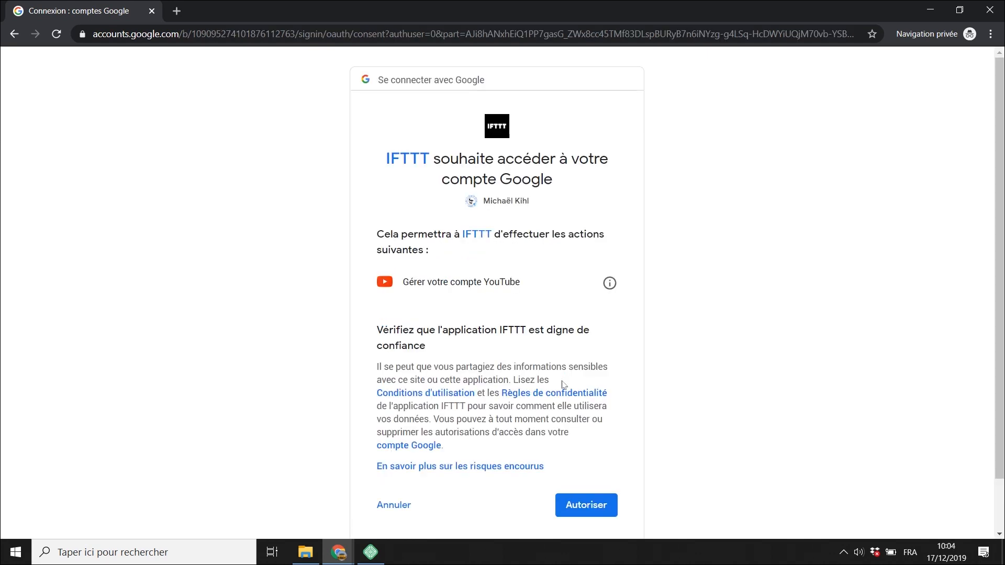
scroll(576, 419, down, 2)
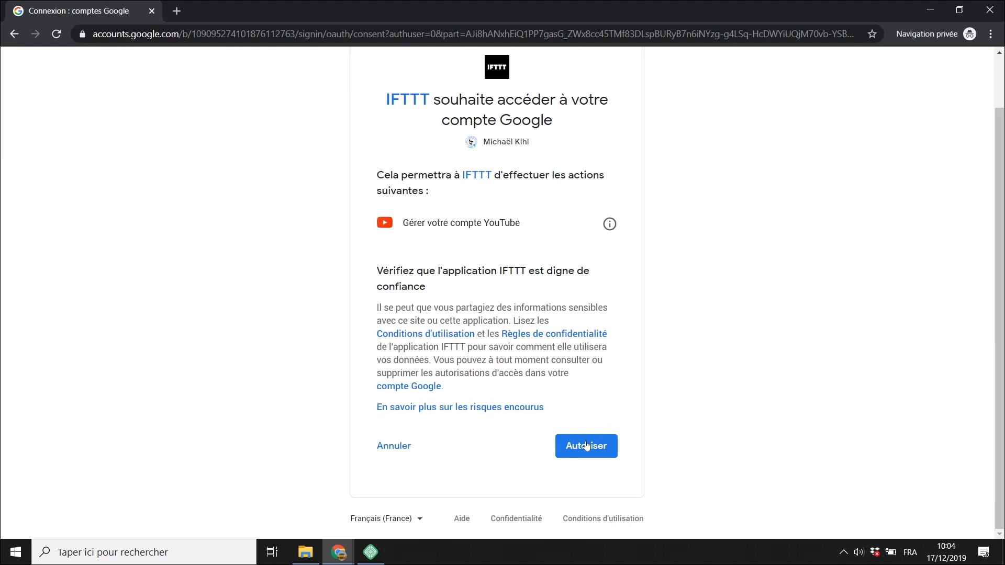
click(586, 443)
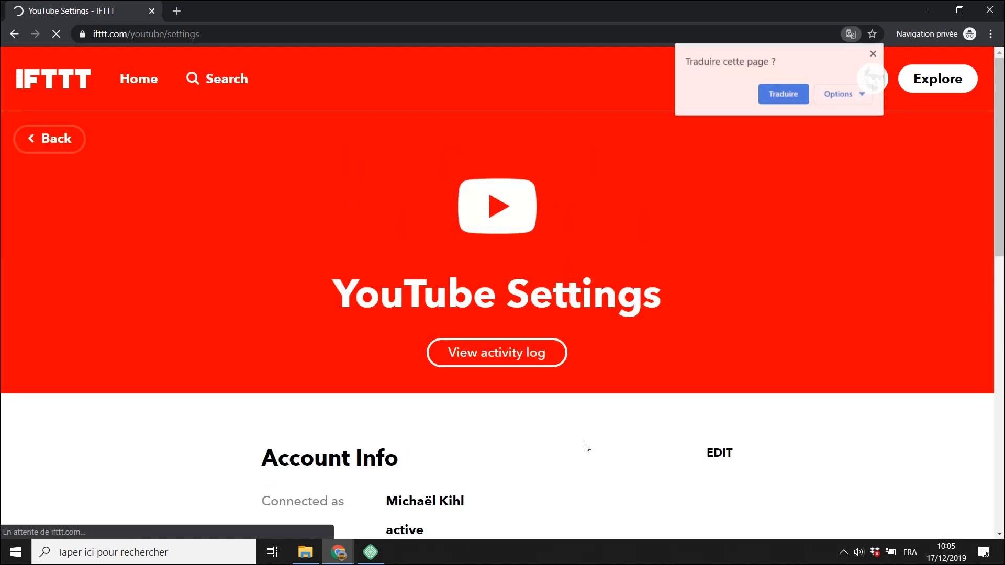
click(873, 54)
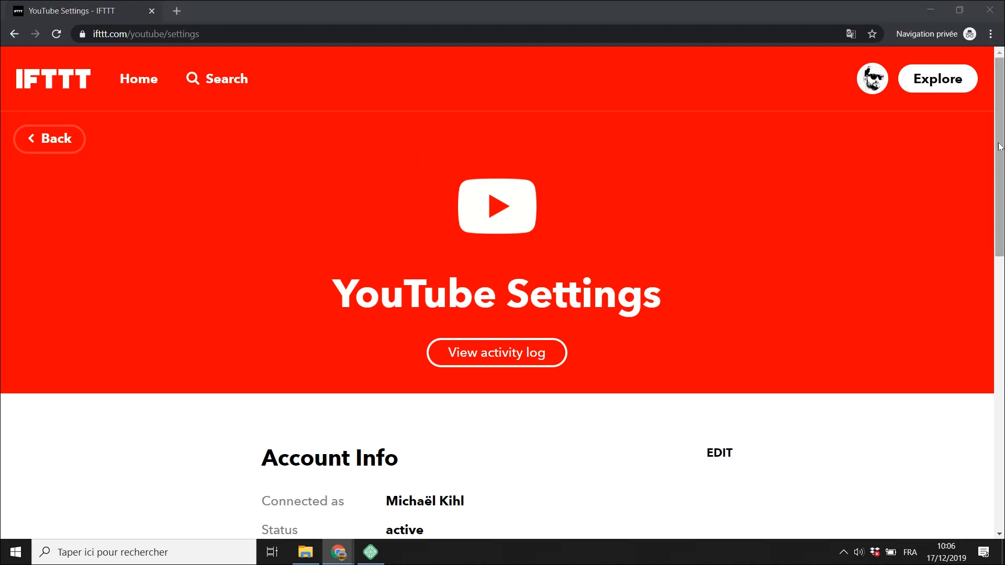
Step: Start creating a new applet and choose Instagram as its trigger service
click(874, 82)
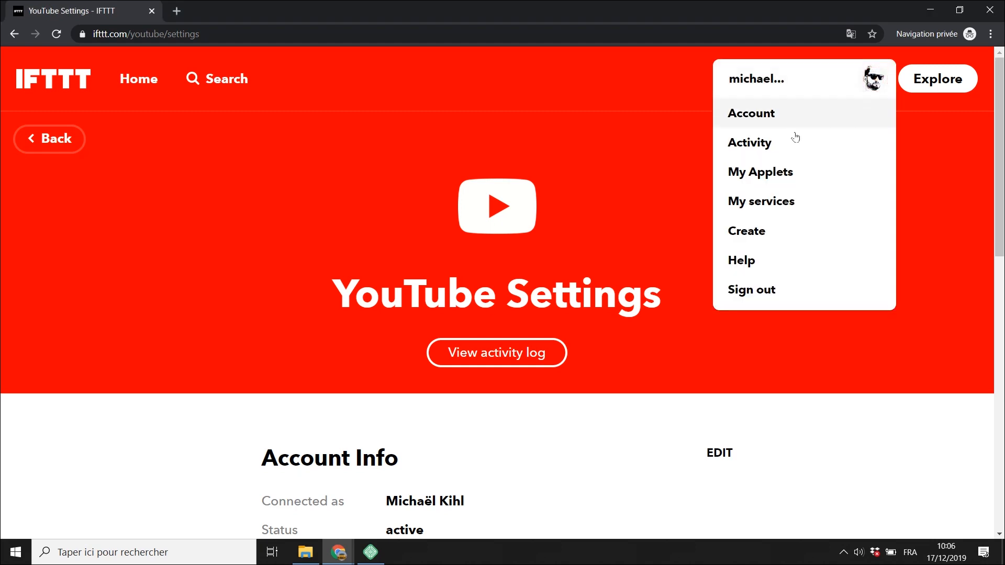
click(768, 171)
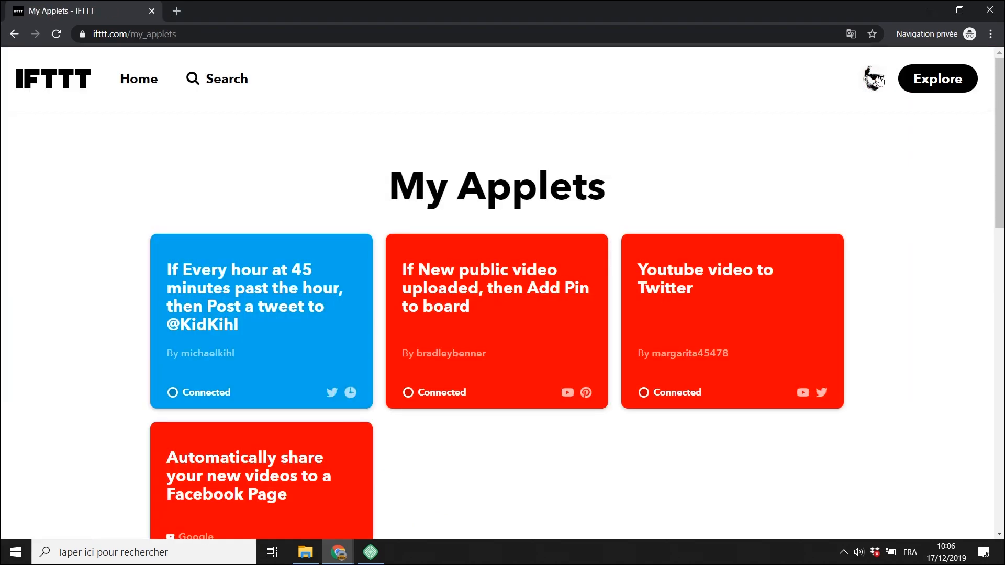
click(871, 81)
click(746, 231)
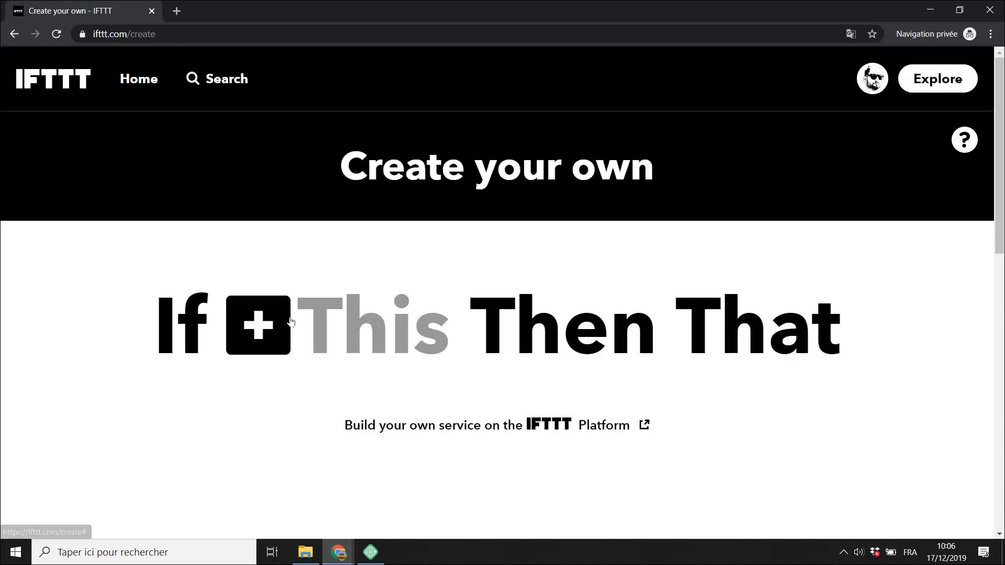
scroll(275, 296, down, 1)
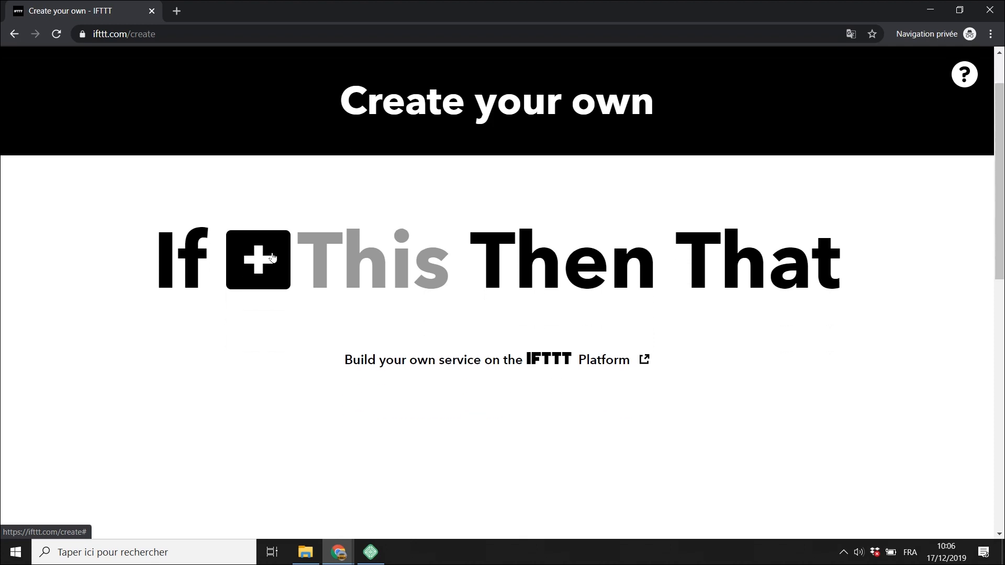
click(272, 257)
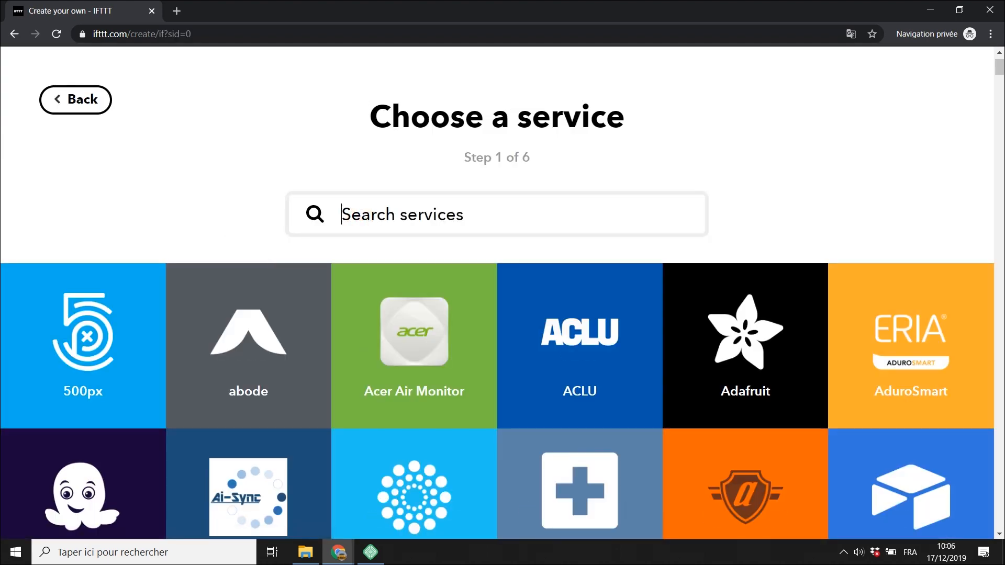
text(instagram)
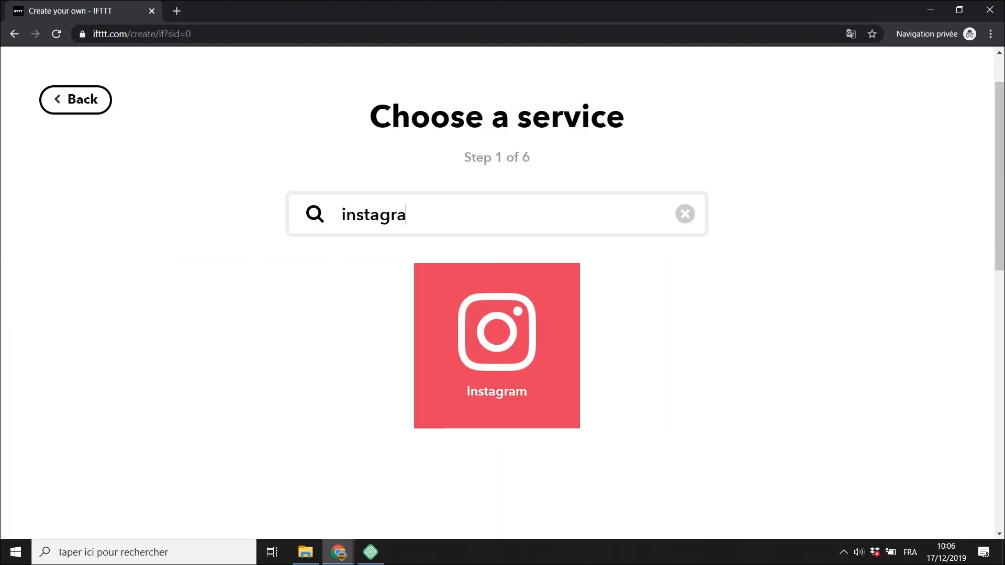
click(475, 335)
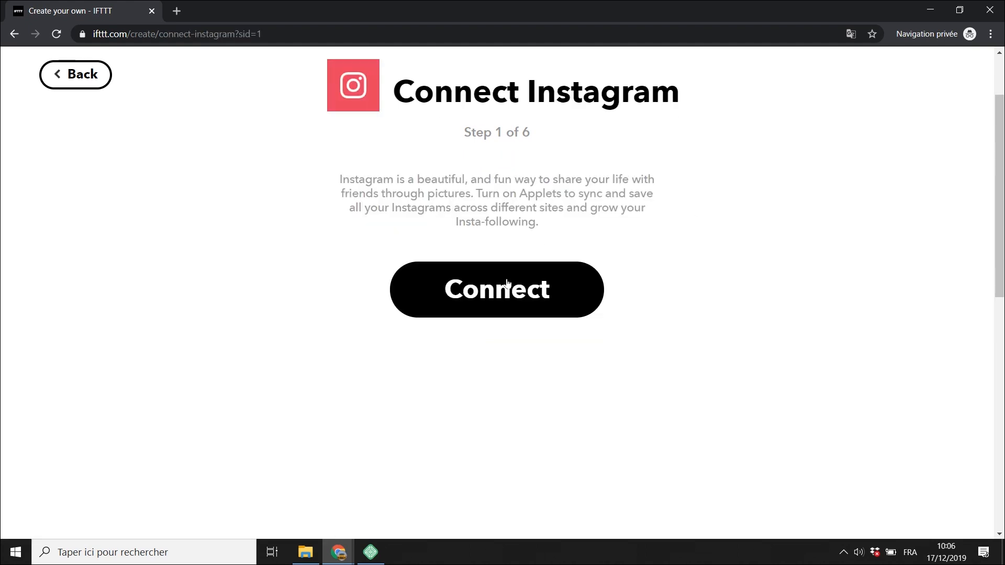
Step: Connect Instagram by authorizing IFTTT and choose the trigger "Any new photo by you"
click(490, 298)
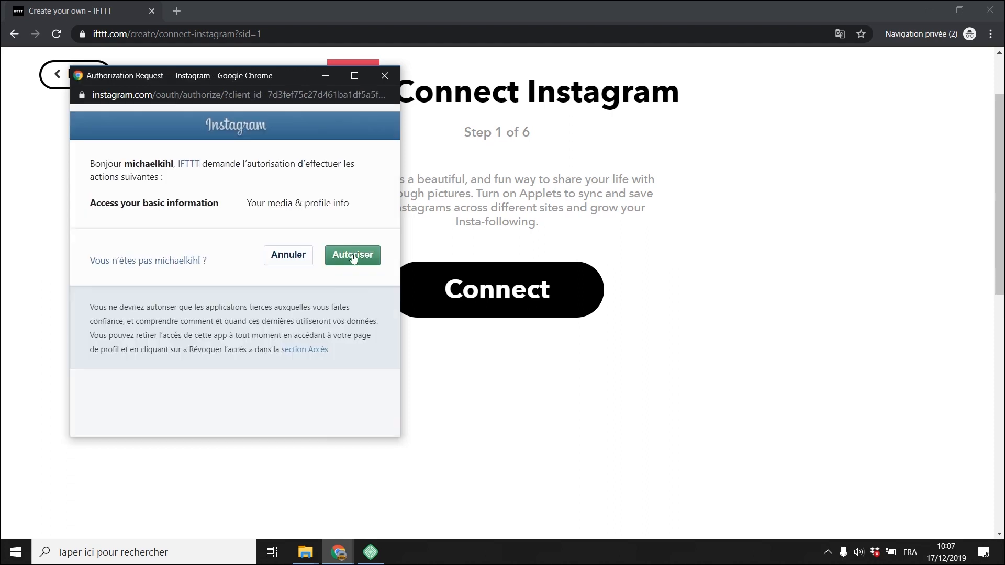
click(353, 257)
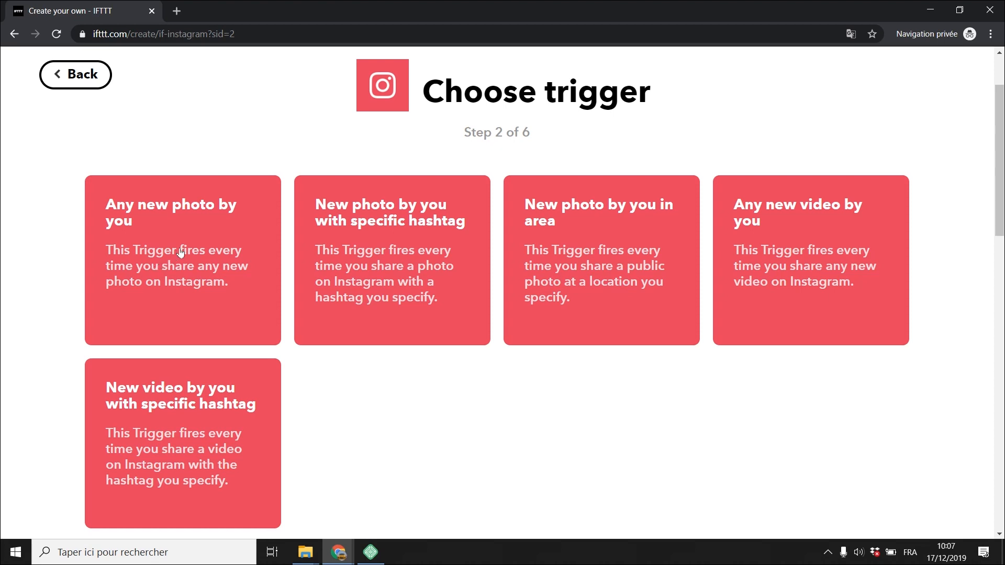
scroll(181, 253, down, 1)
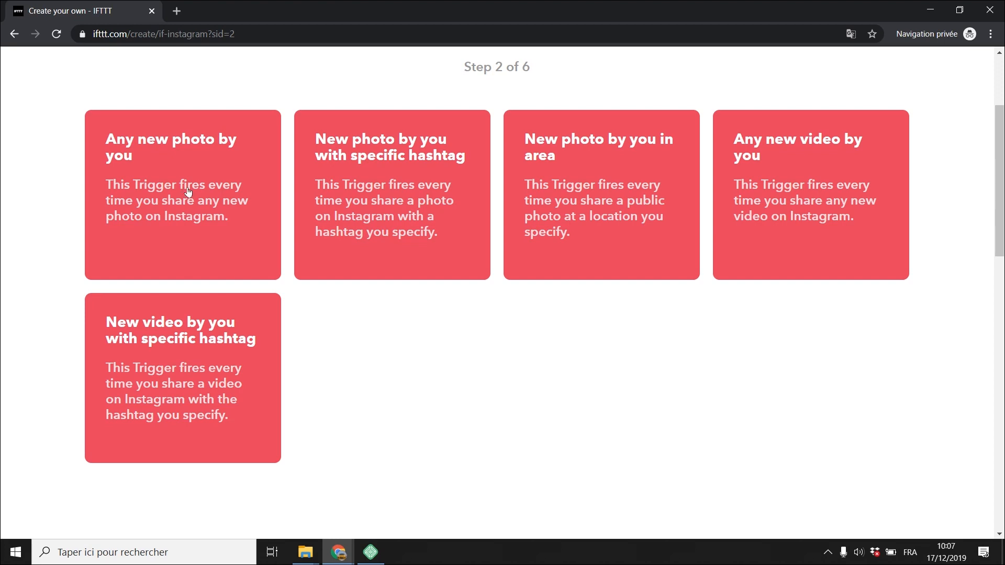
click(186, 189)
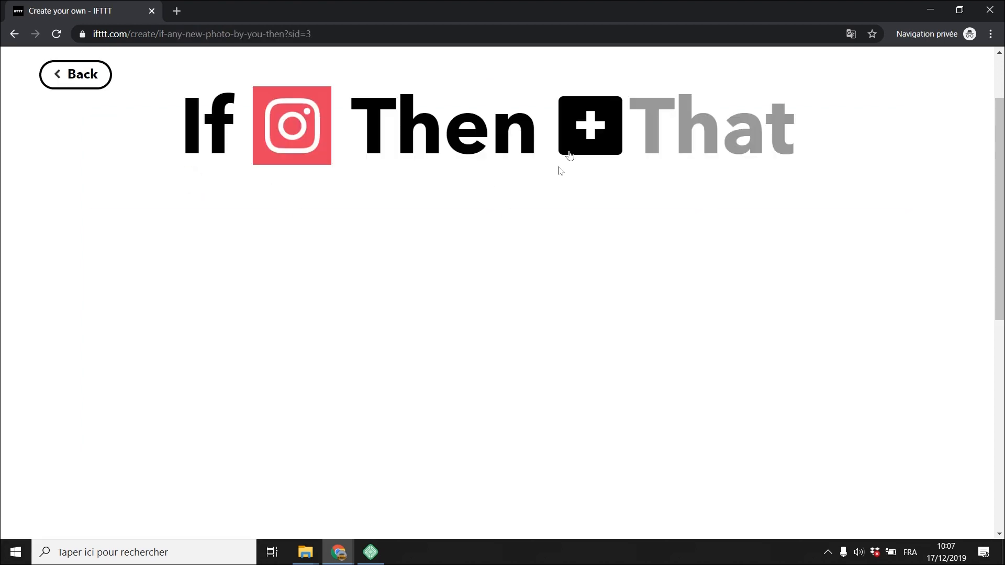
Step: Choose Twitter as the action service and create a "Post a tweet with image" action using the Caption and SourceUrl ingredients
click(598, 128)
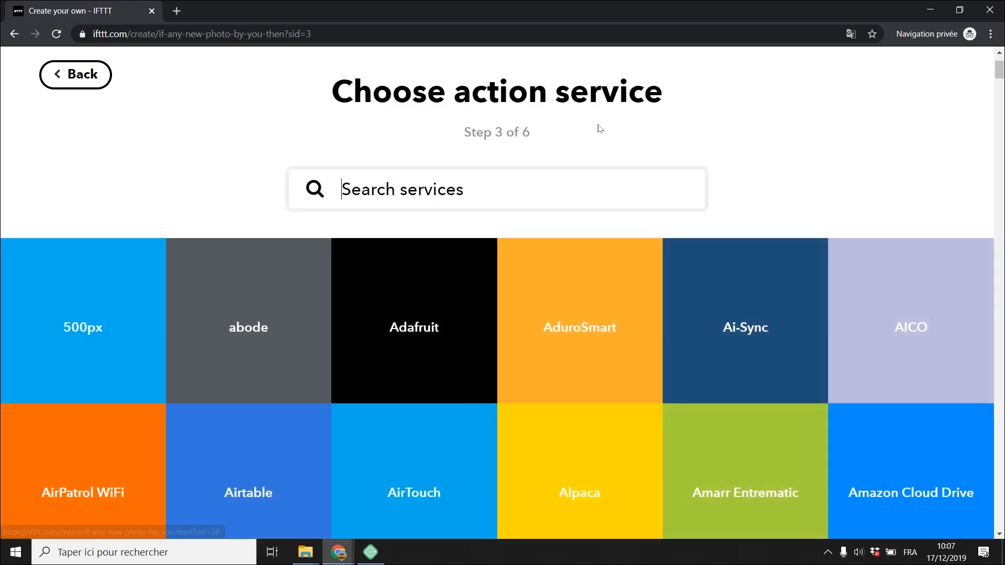
text(twiter)
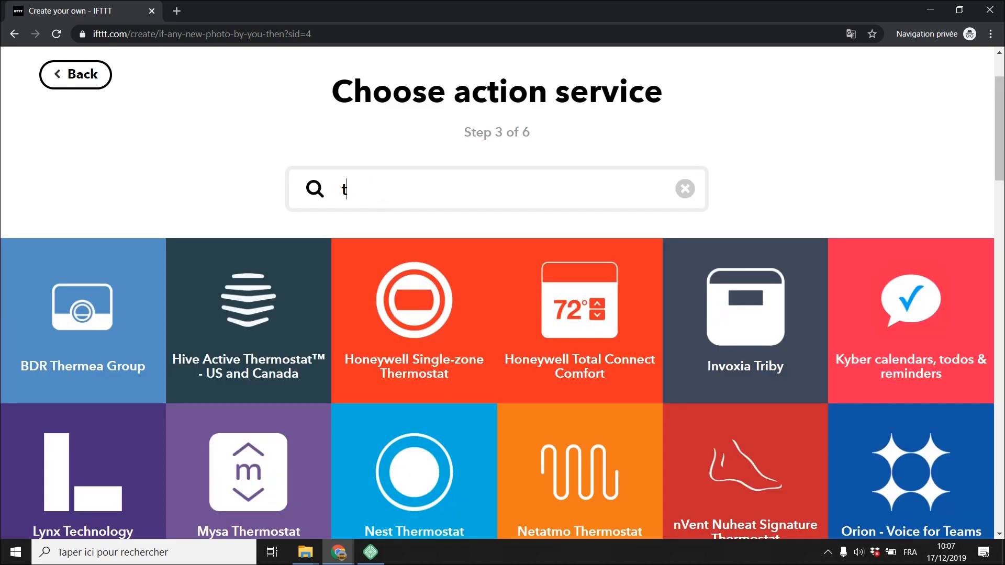
key(BackSpace)
key(BackSpace)
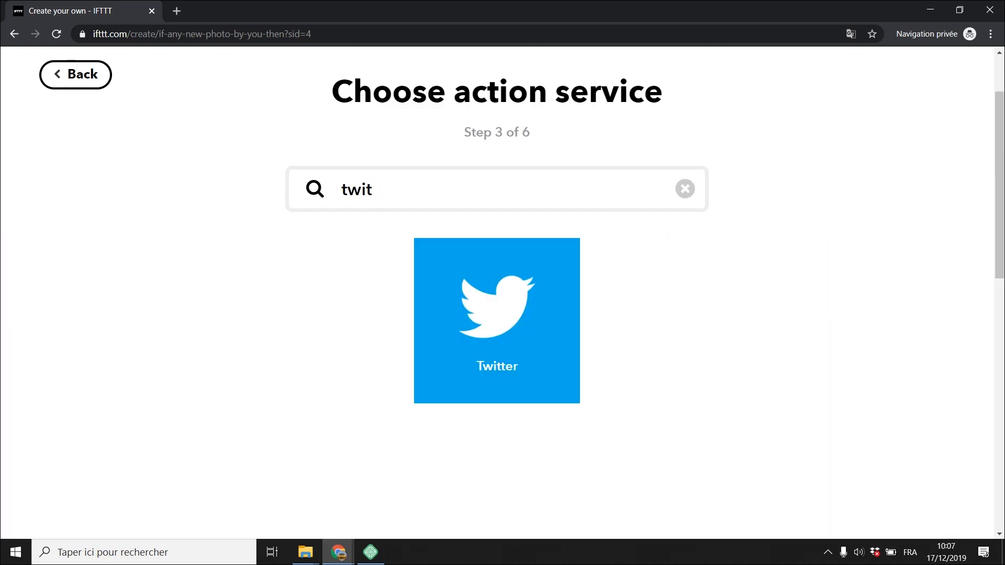
click(464, 296)
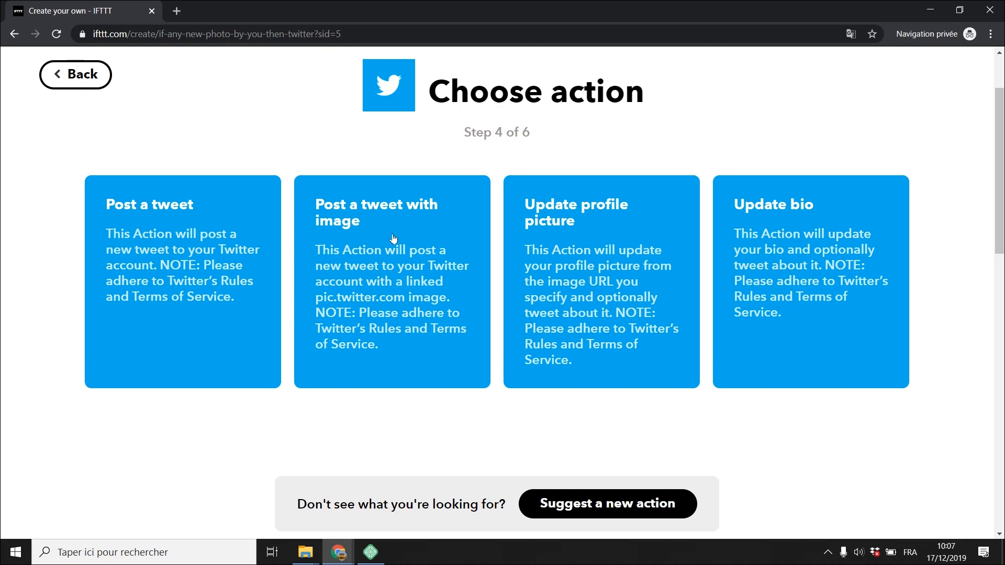
click(371, 273)
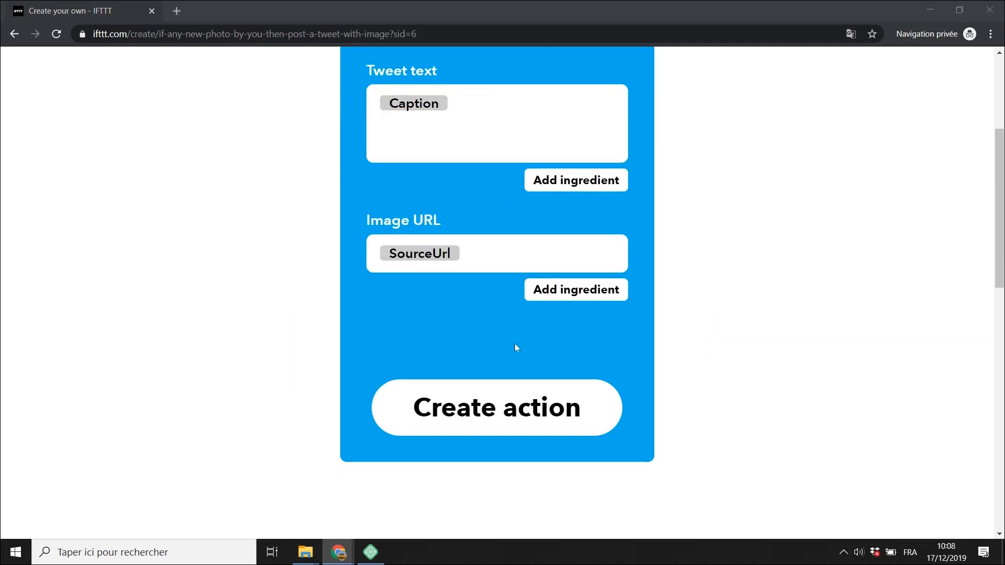
click(484, 408)
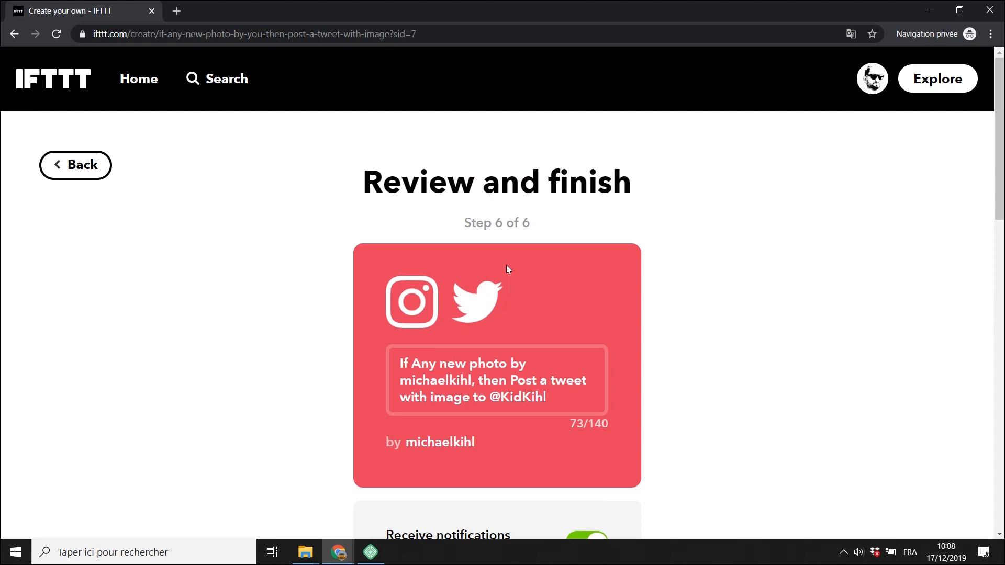
Step: Review the Instagram-to-Twitter applet, finish it with run notifications left on, and look over its page
scroll(473, 233, down, 1)
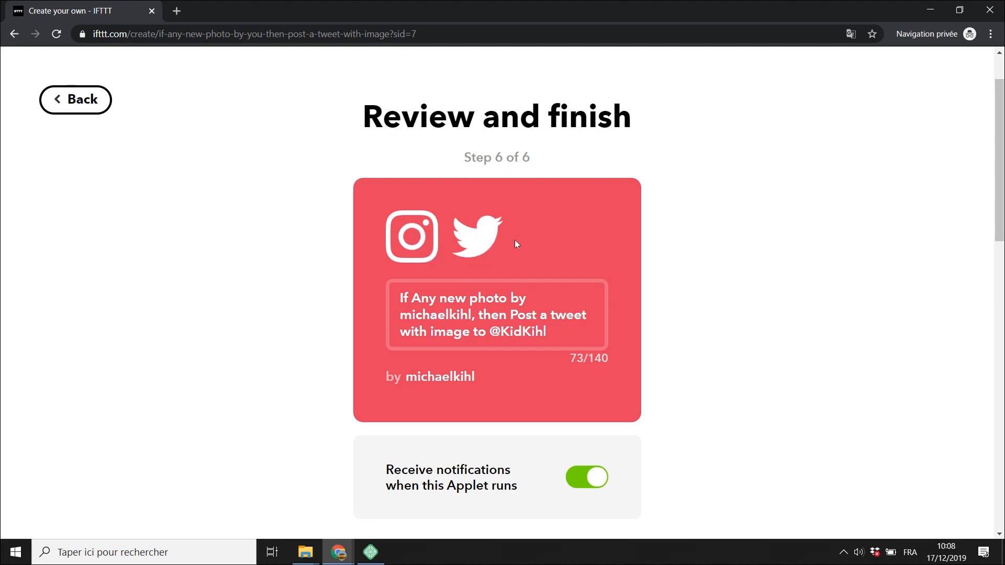
scroll(511, 241, down, 3)
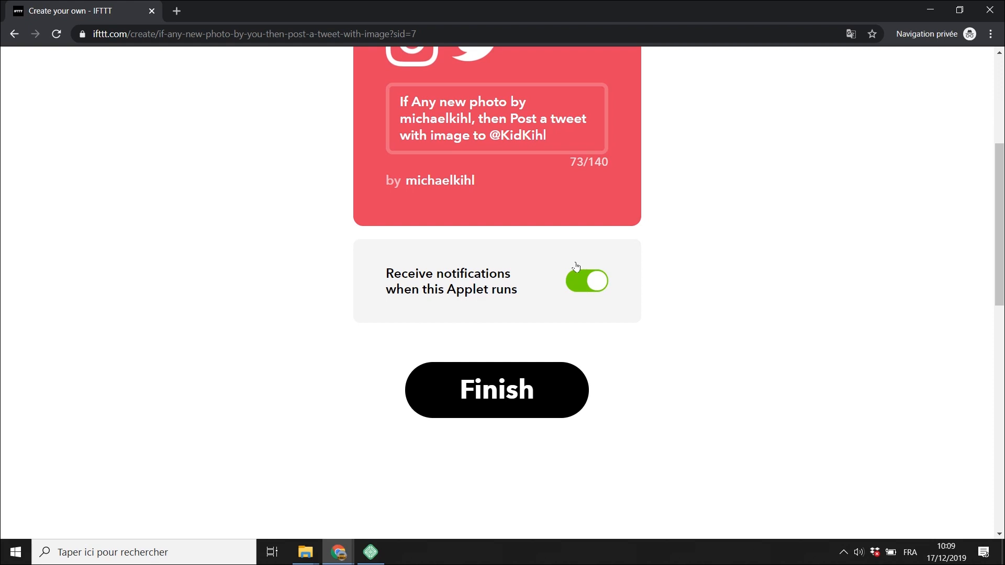
click(497, 396)
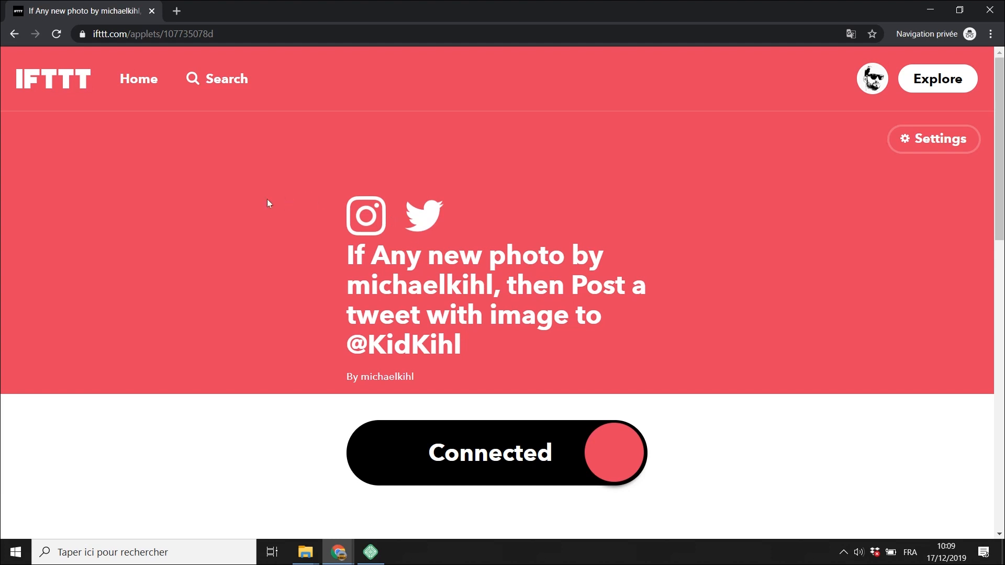
scroll(274, 202, down, 4)
scroll(281, 241, up, 4)
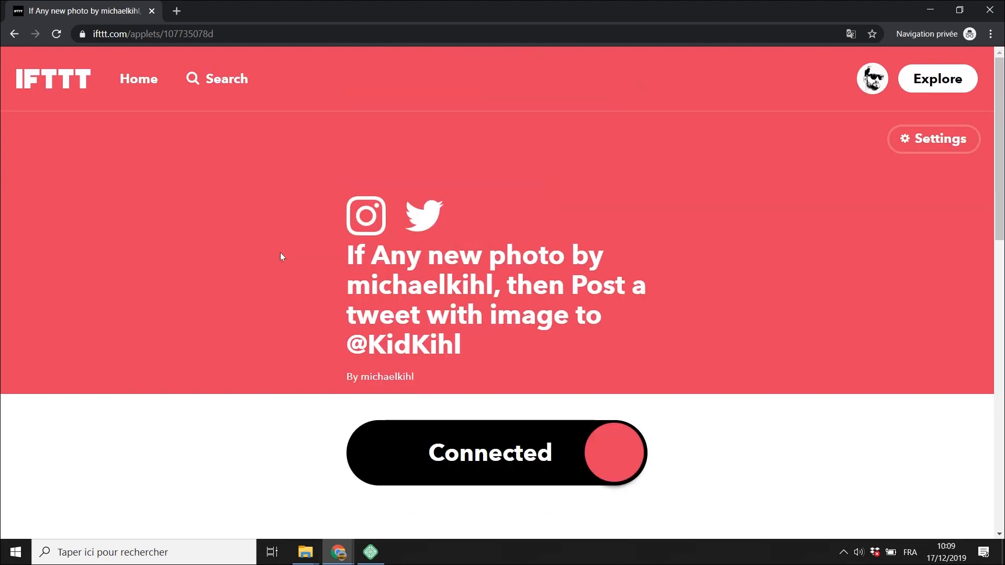